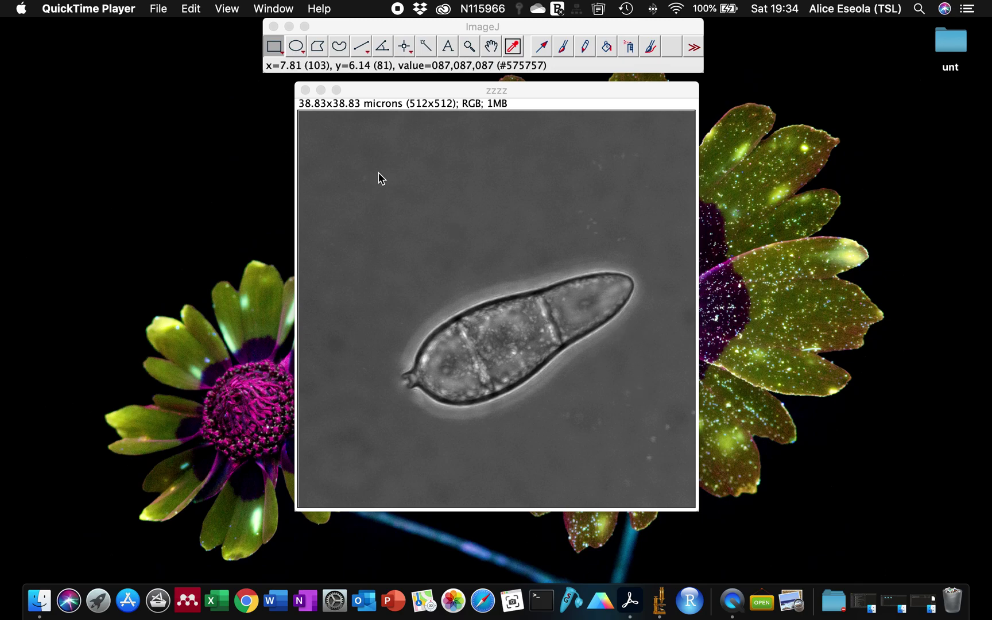
Shift the zzzz spore image window and the ImageJ toolbar window to the left.
drag(390, 92, 322, 100)
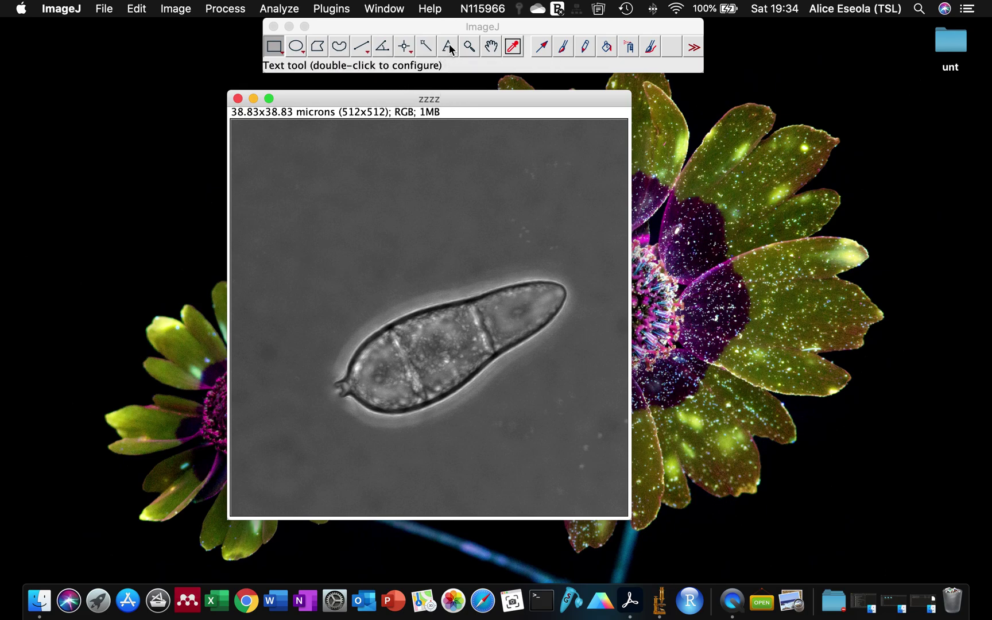
drag(444, 29, 428, 30)
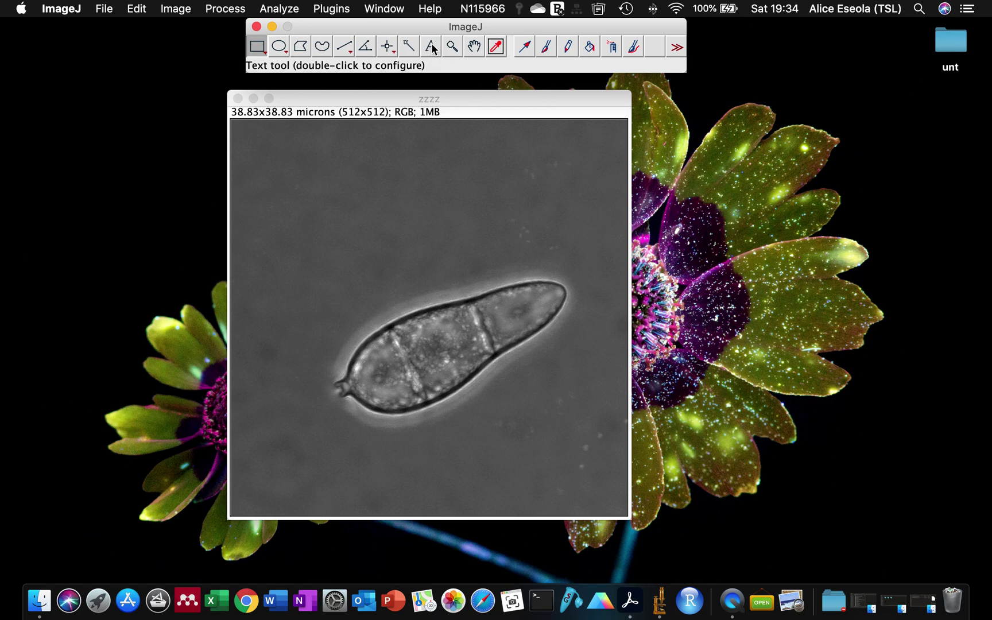
Set the Text tool font to Green, plain Serif, size 20.
double_click(431, 45)
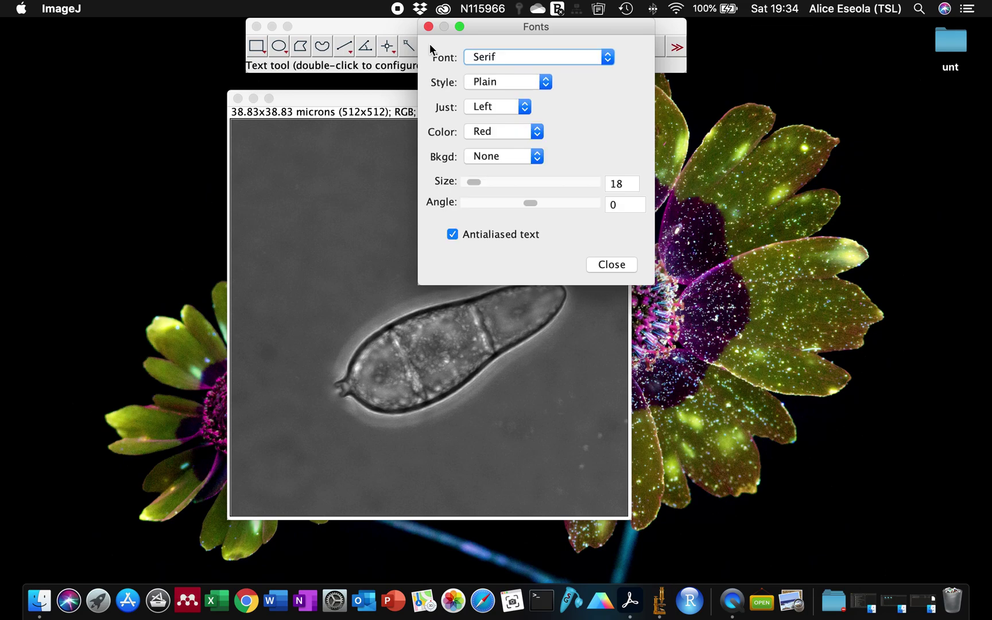
click(505, 136)
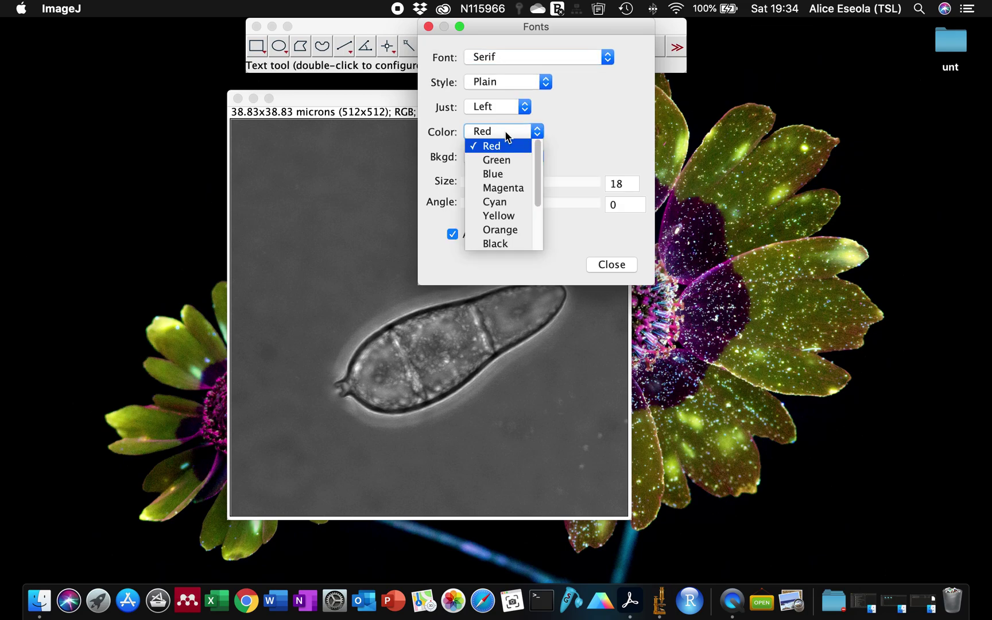
click(501, 161)
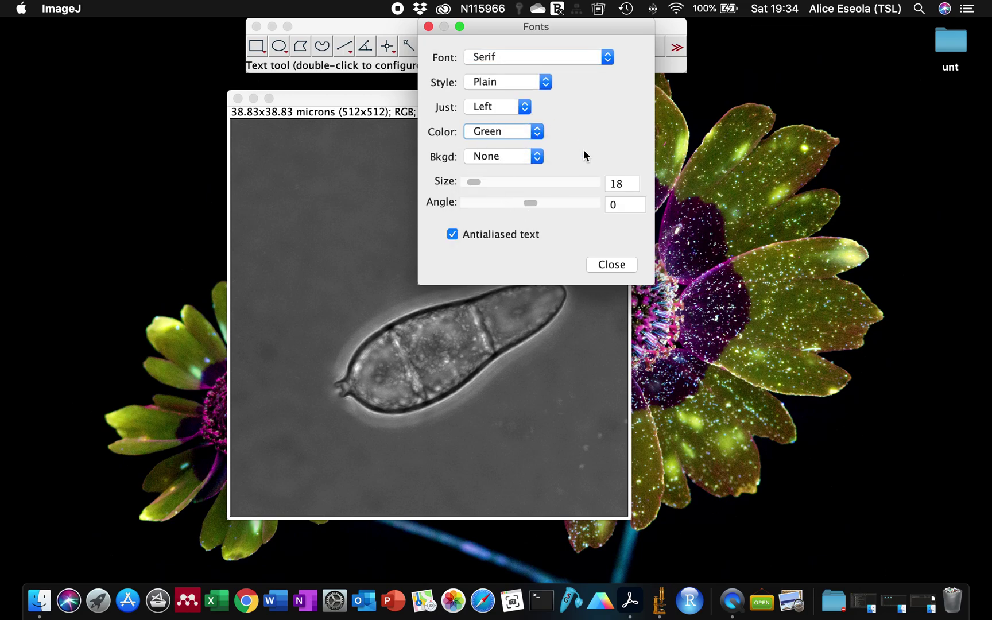
click(519, 84)
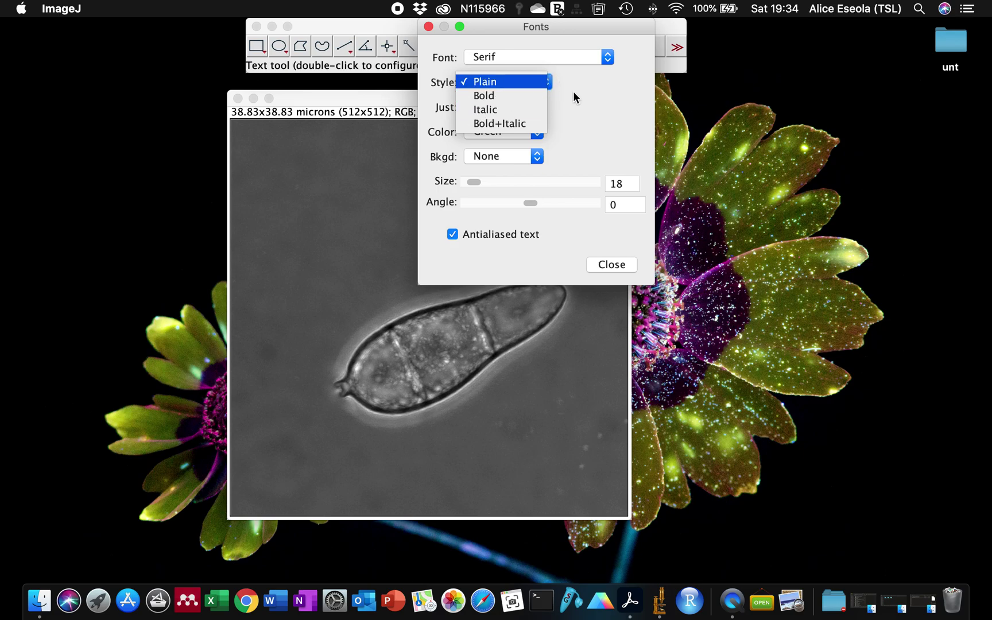
click(599, 90)
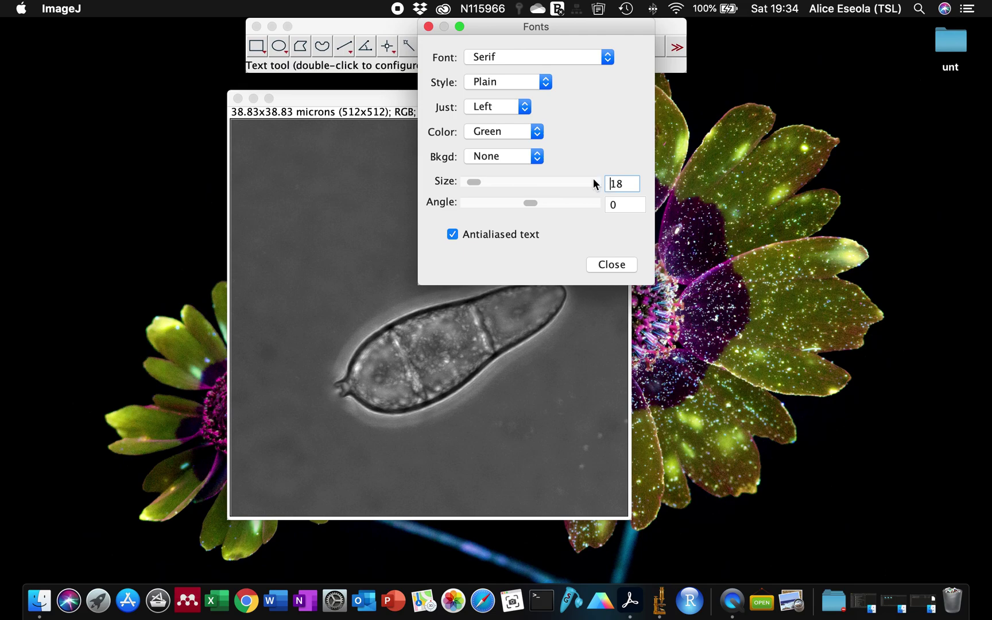
text(20)
click(594, 264)
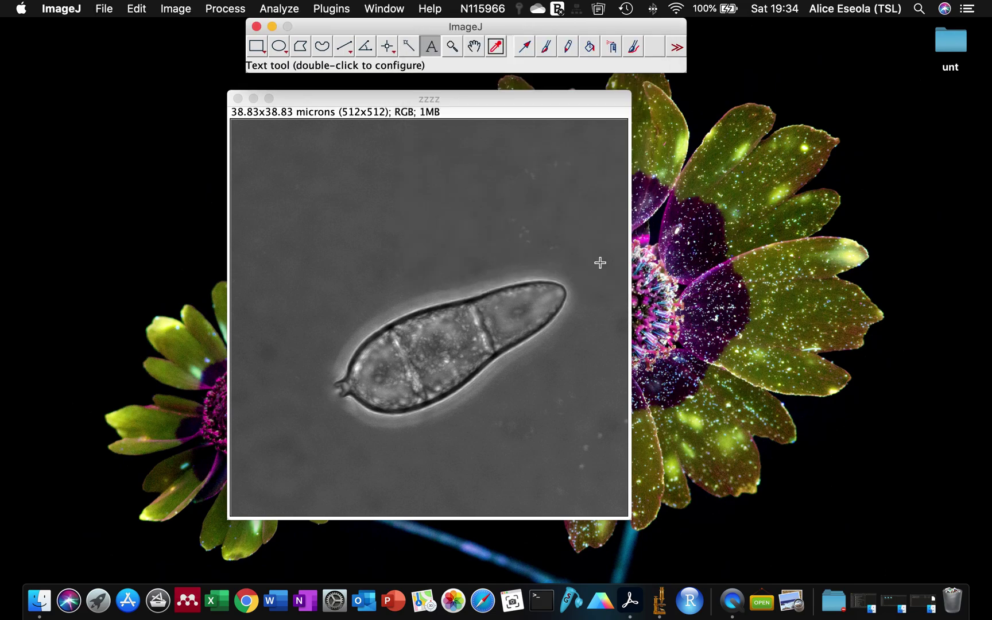
Type 'my sample' near the image's top-left and burn it in with Edit > Draw.
click(283, 153)
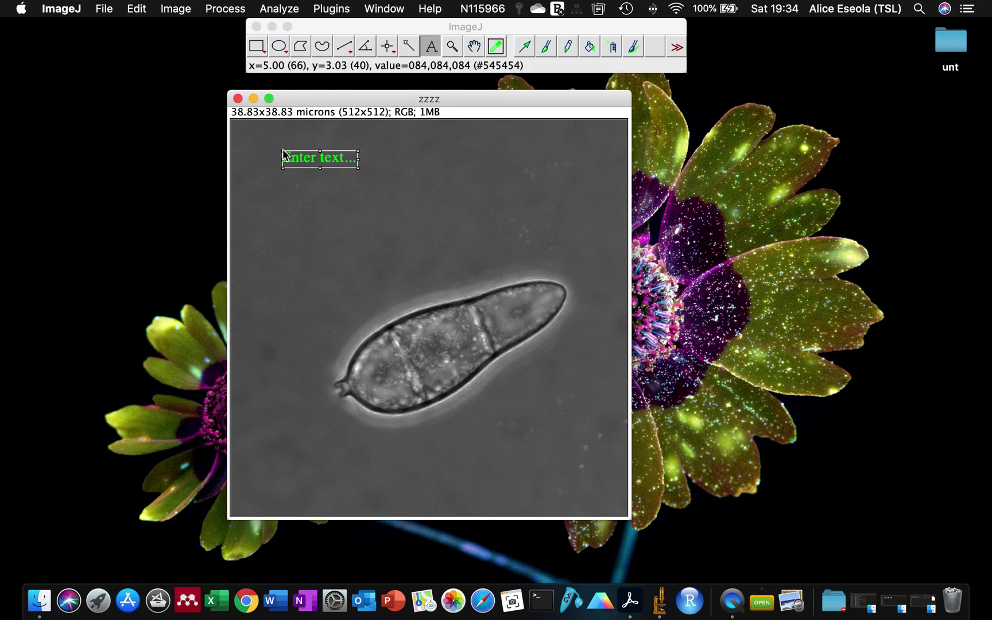
text(my sample)
click(137, 8)
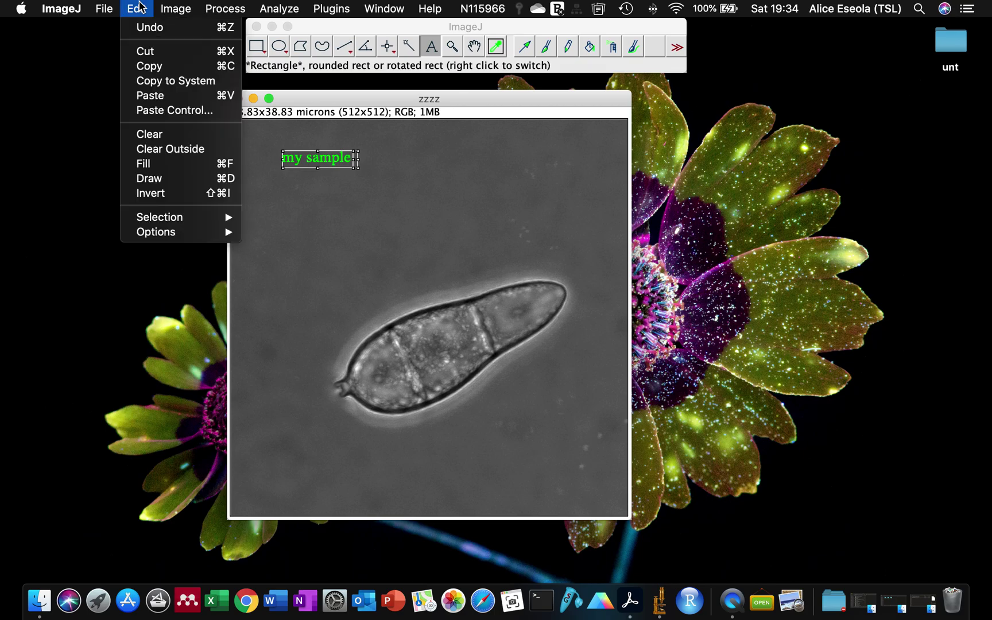
click(170, 179)
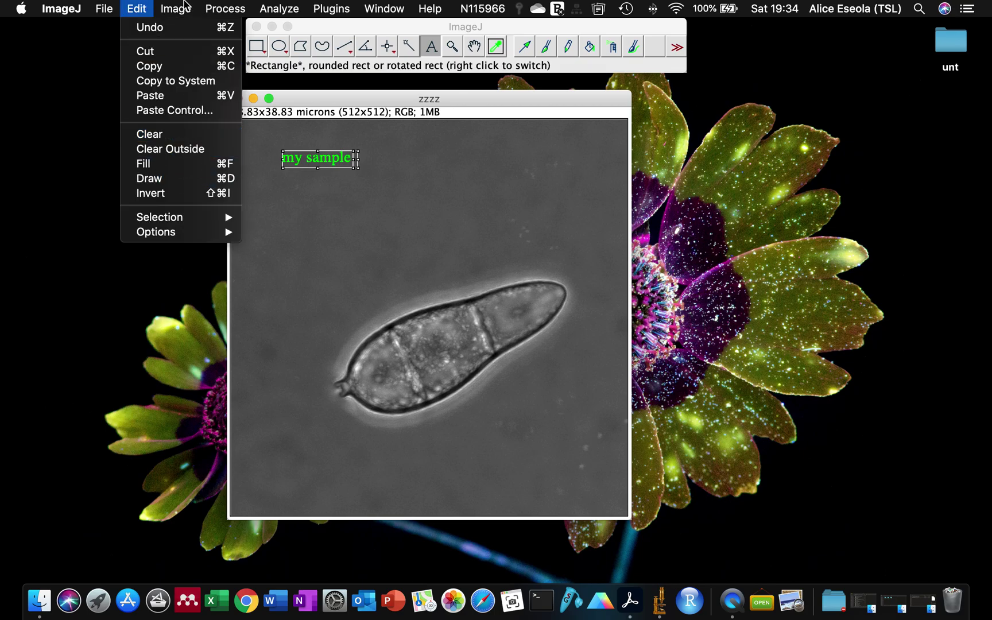
click(179, 182)
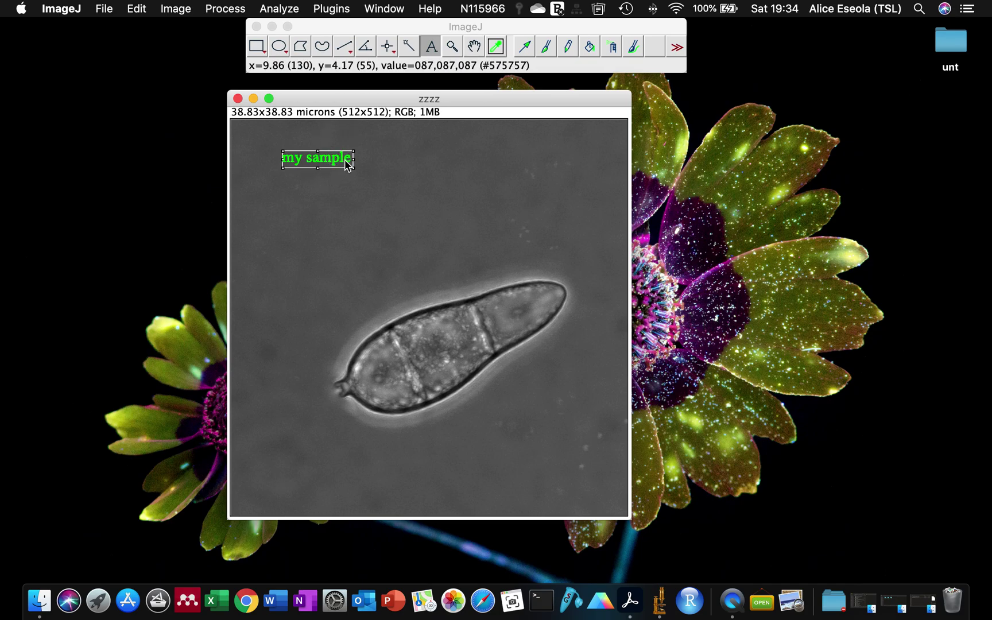
Keep the text font Plain, Left-justified and Green after briefly trying Magenta.
double_click(431, 54)
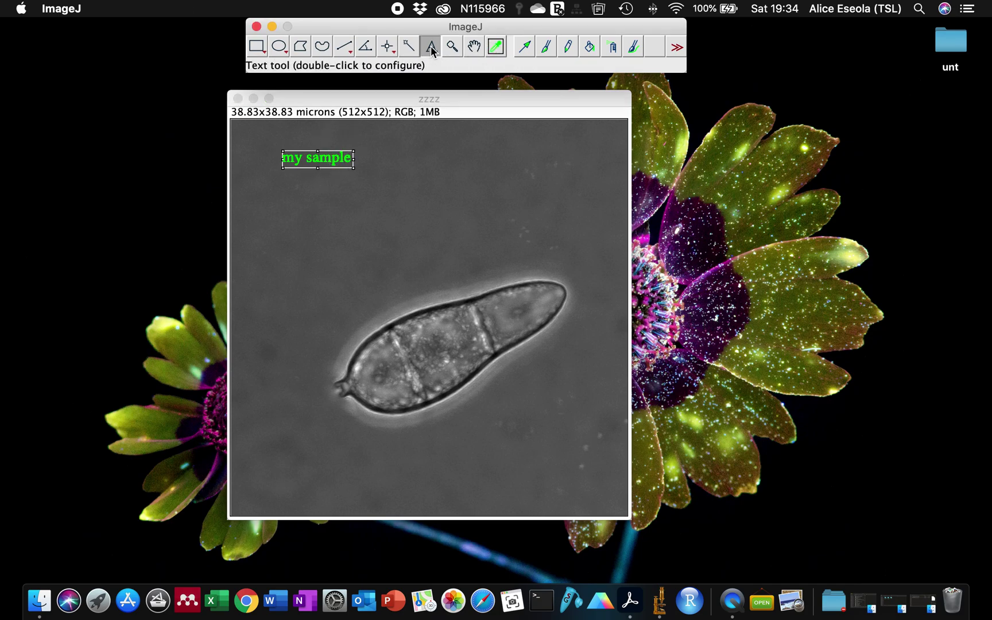
click(483, 83)
click(484, 83)
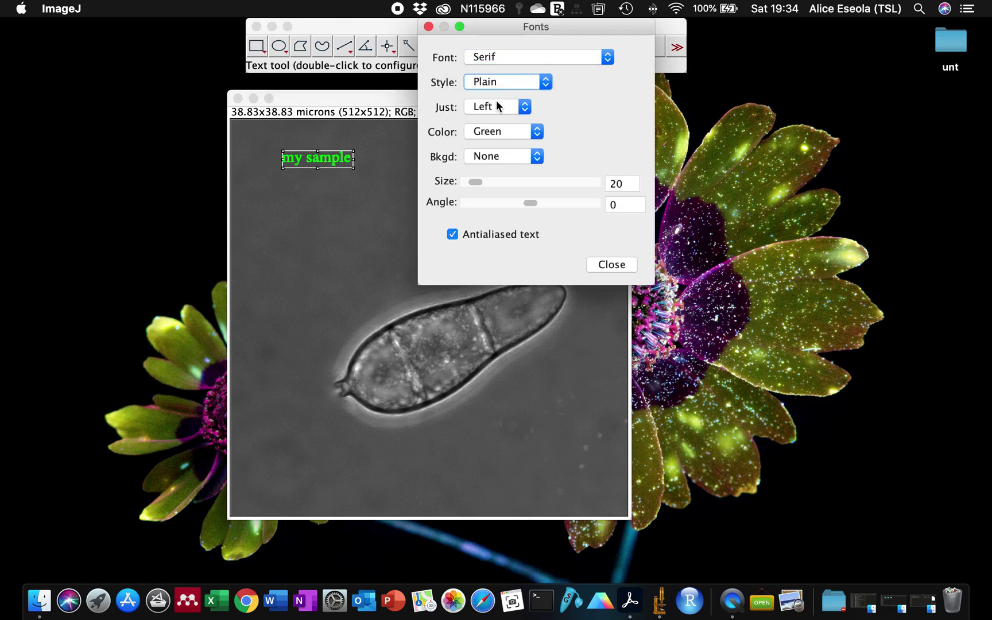
click(494, 103)
click(491, 103)
click(497, 132)
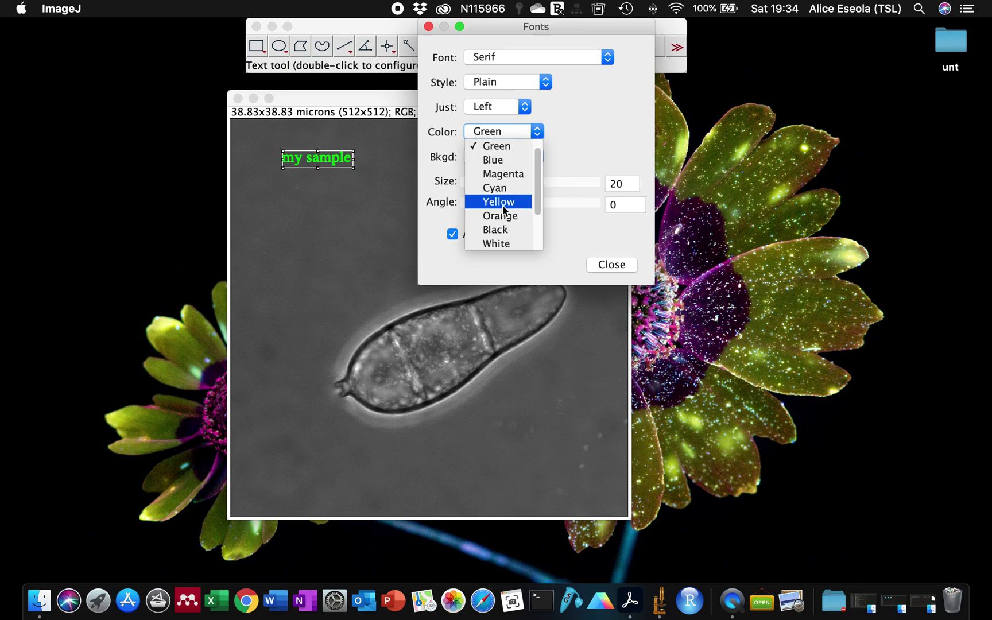
click(495, 174)
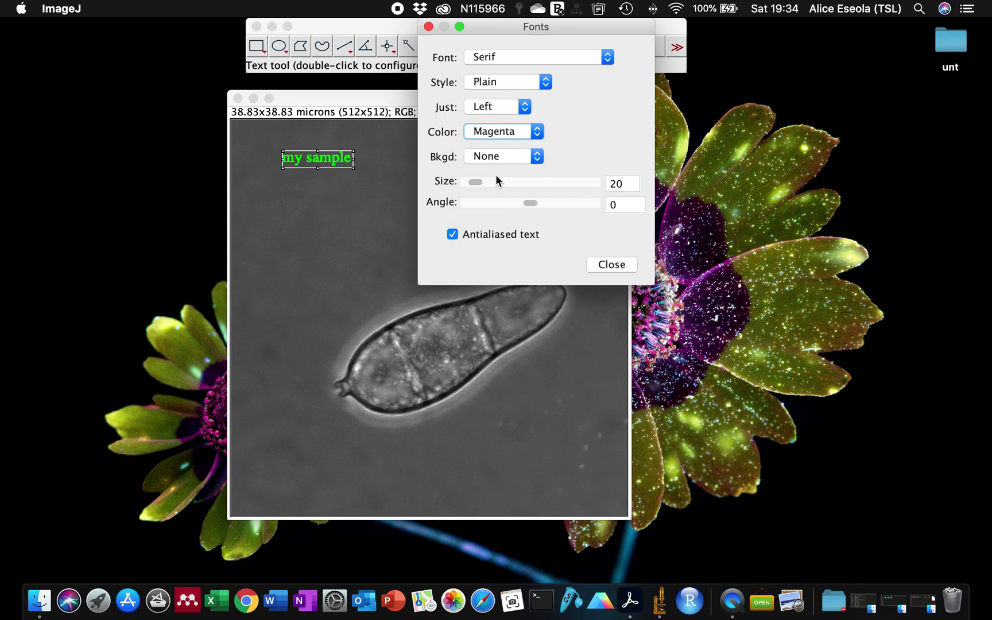
click(494, 131)
click(485, 144)
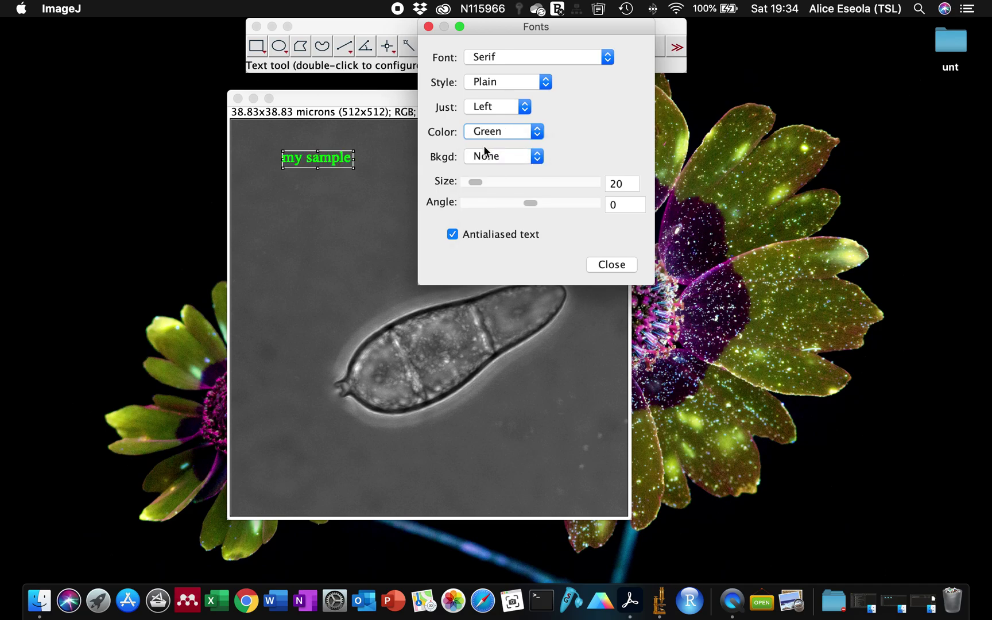
click(612, 264)
Deselect the 'my sample' box and start a new text box below it.
click(282, 49)
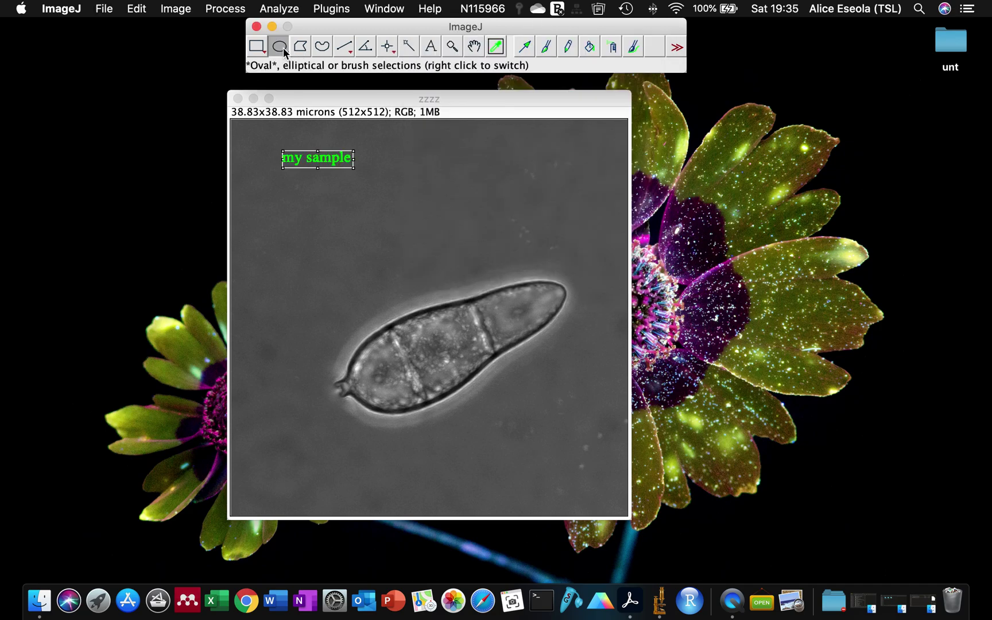
click(387, 167)
click(430, 46)
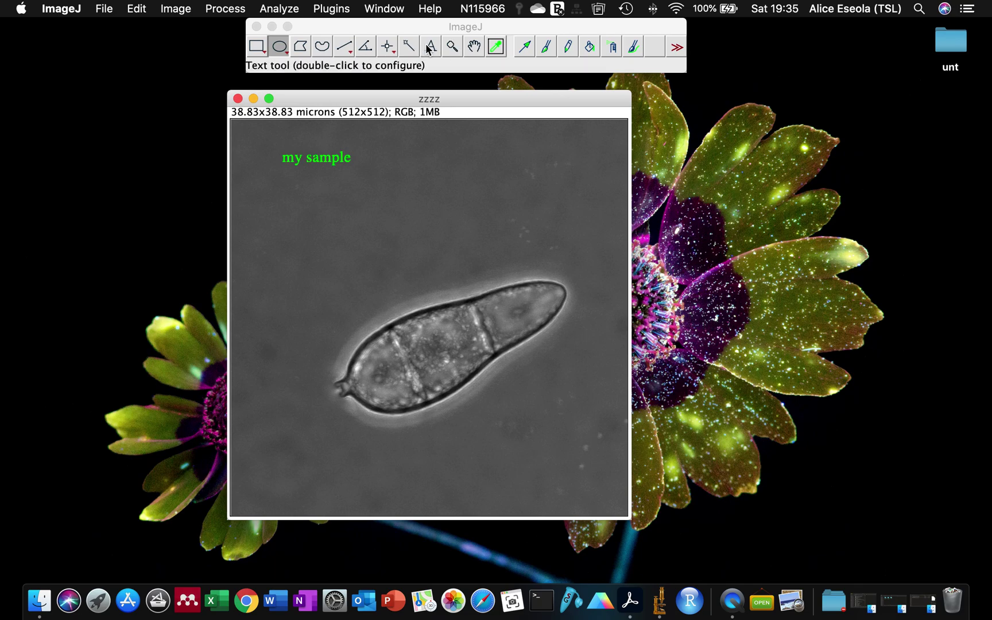
click(277, 196)
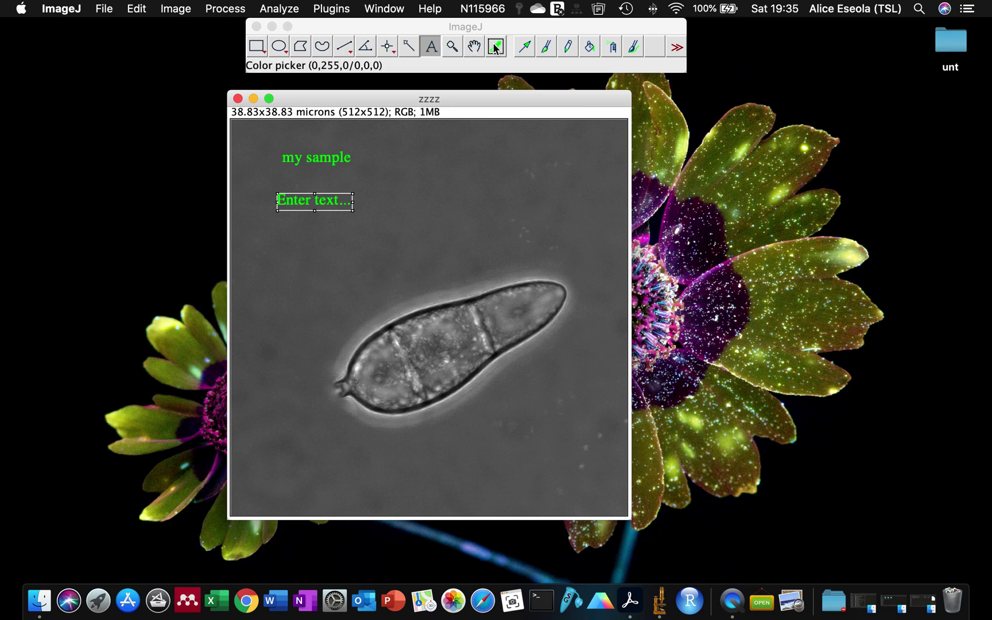
Change the text colour to Magenta for the new label below 'my sample'.
click(495, 46)
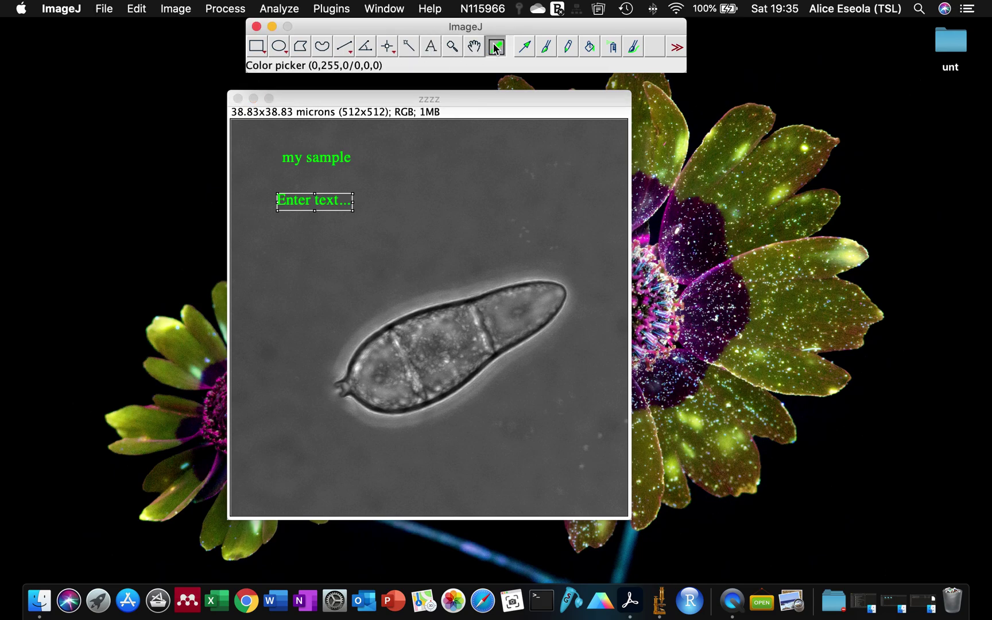
click(431, 49)
double_click(431, 48)
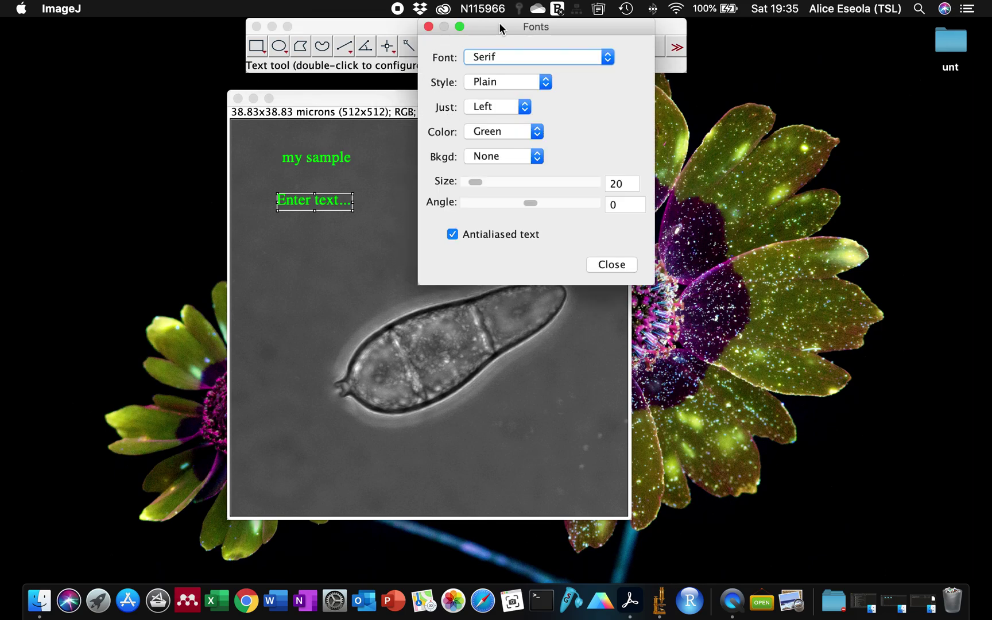
drag(500, 27, 477, 28)
click(463, 131)
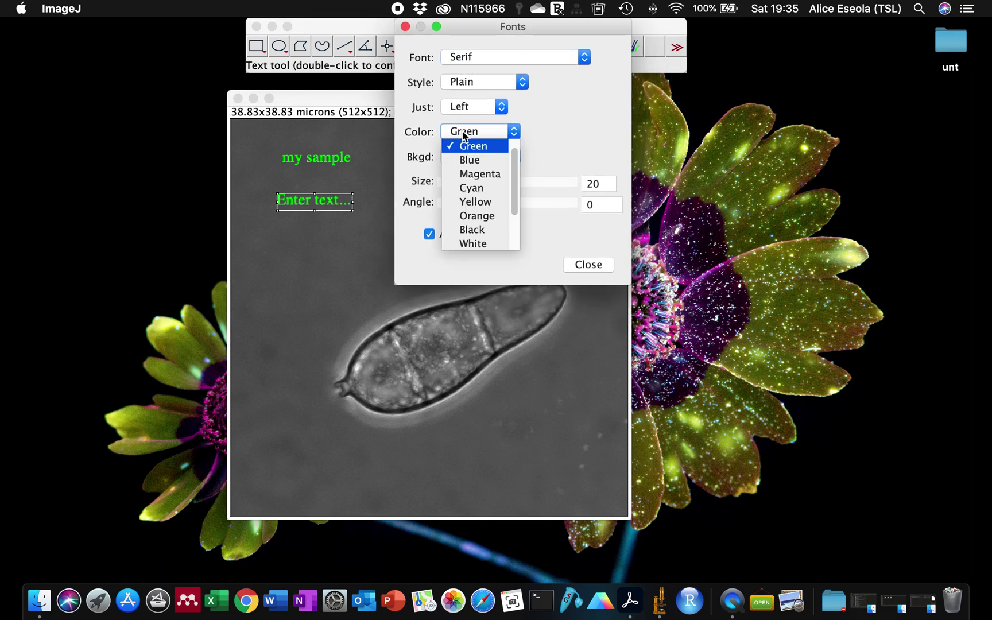
click(479, 174)
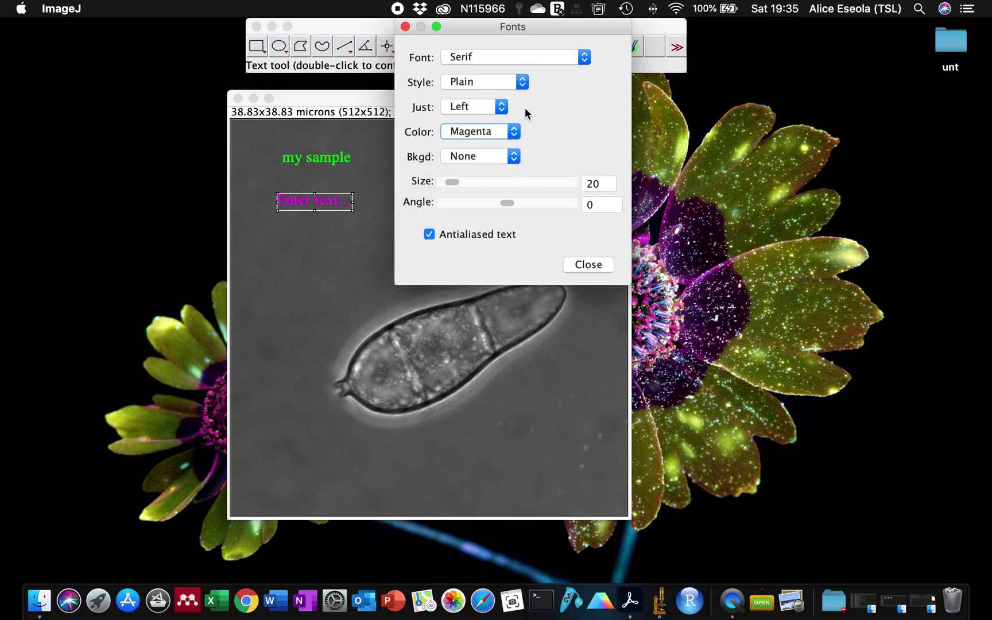
click(582, 262)
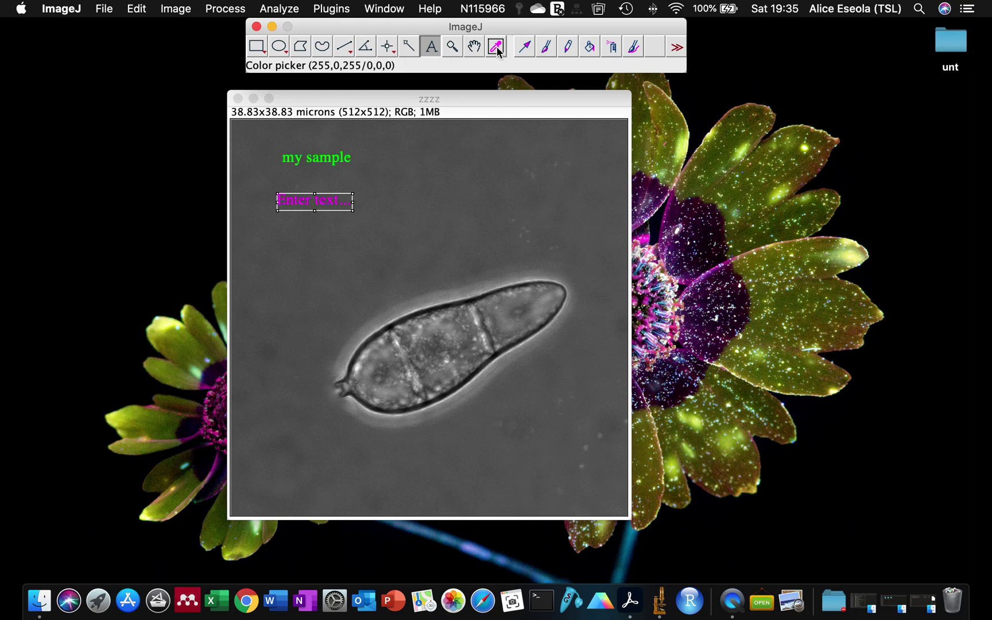
Type the magenta SAMPLE label, burn it in with Edit > Draw, then deselect it.
click(318, 204)
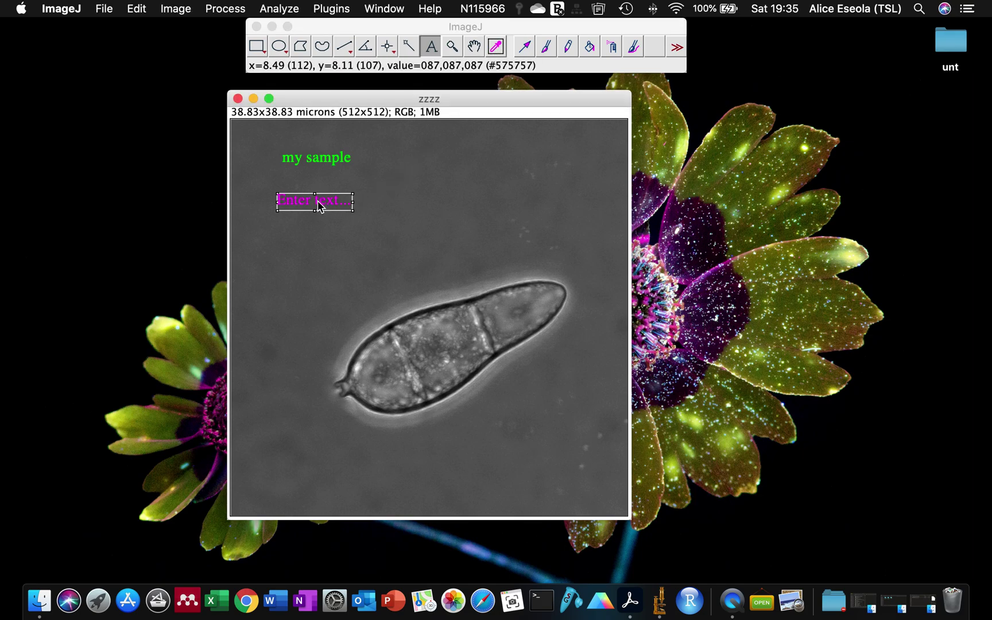
text(My)
text(MPLE)
click(132, 9)
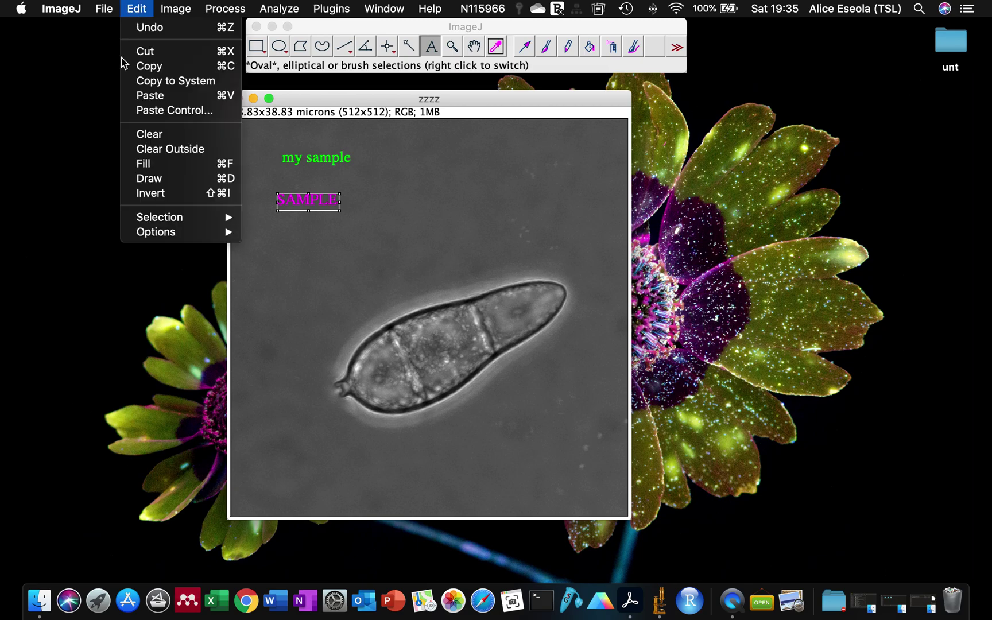
click(150, 178)
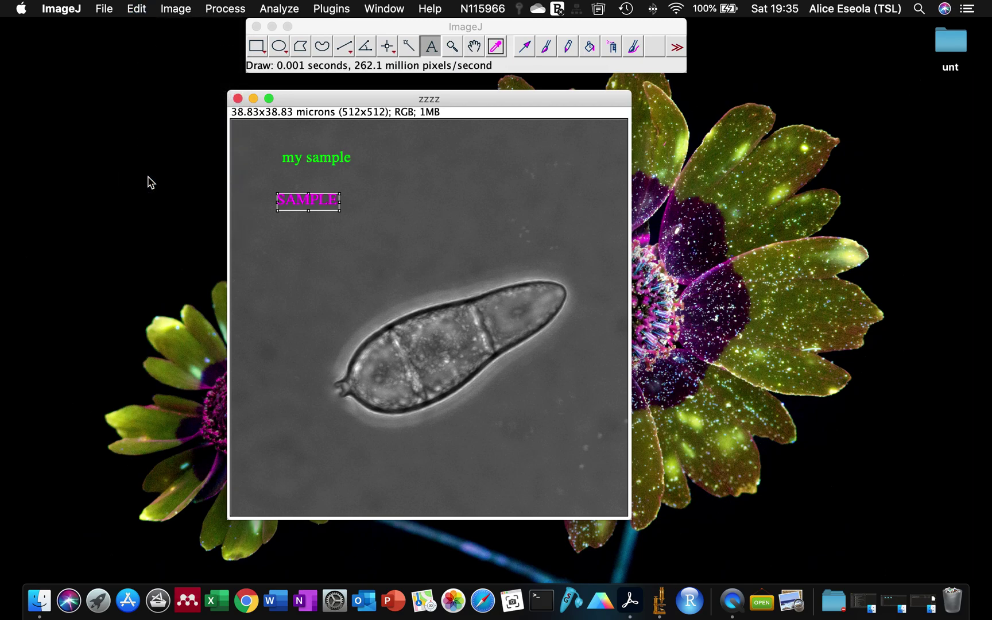
click(343, 201)
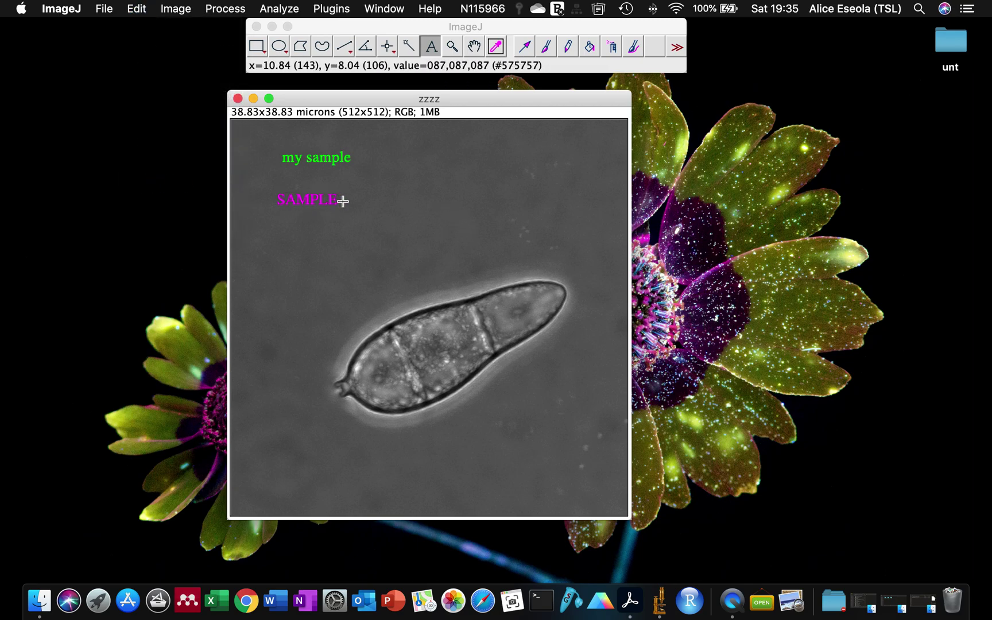
Pick light cyan from the colour palette and start a text box right of SAMPLE.
double_click(496, 46)
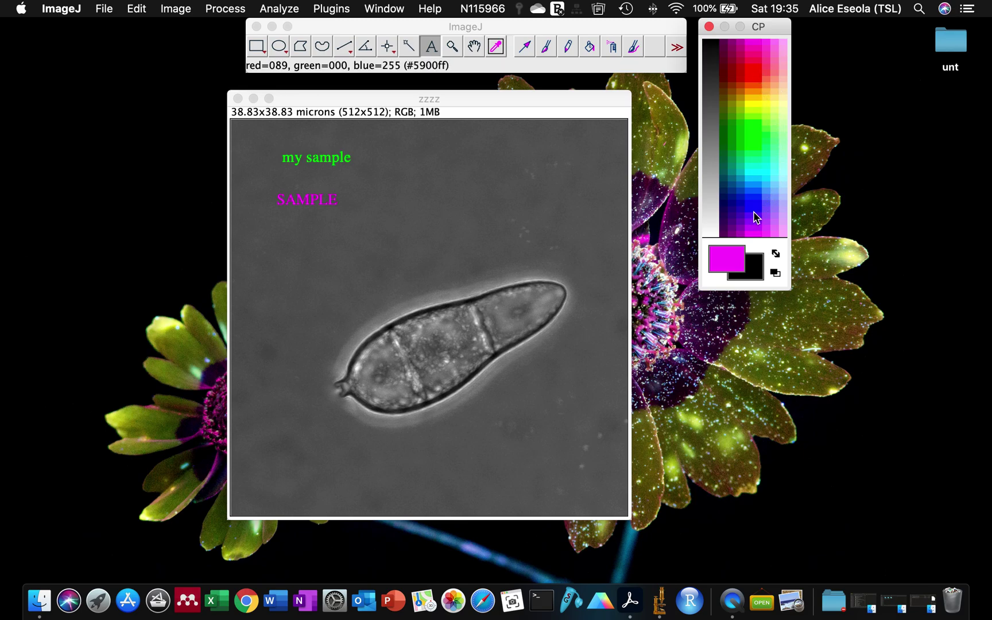
click(784, 167)
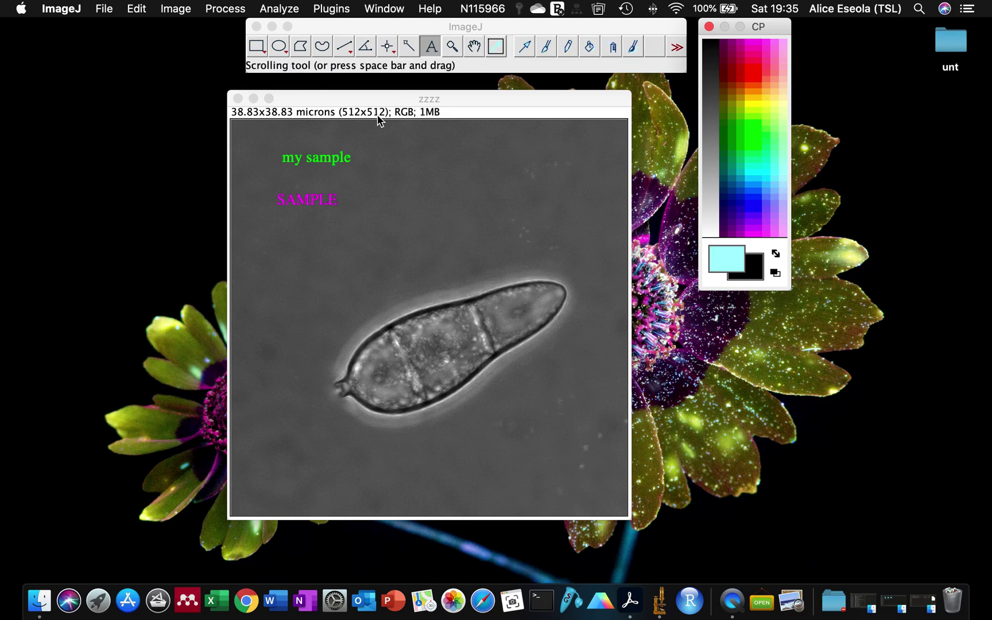
click(460, 196)
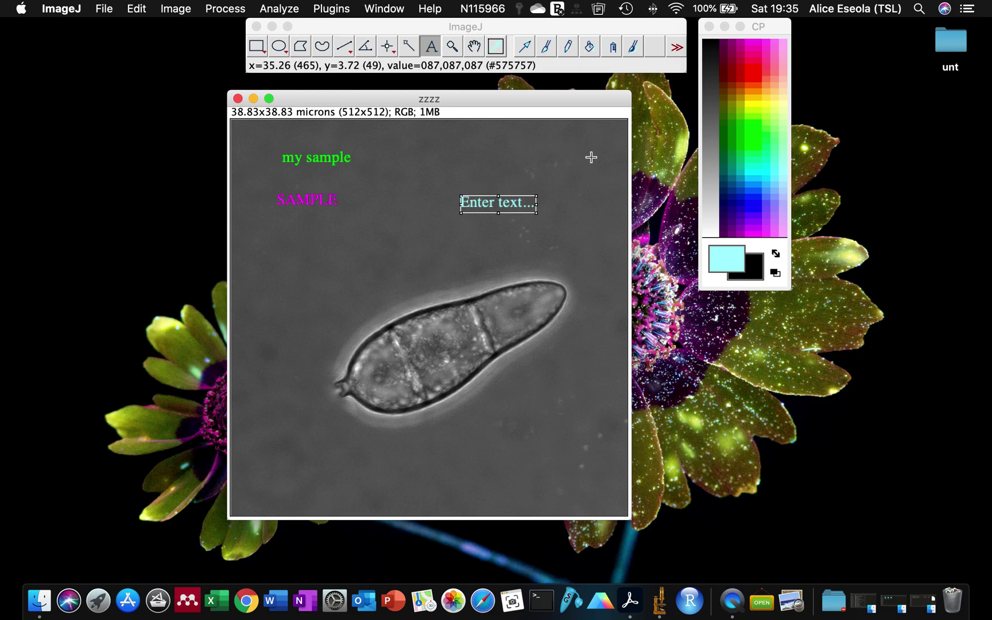
Raise the text size from 20 to 51 in the Fonts dialog.
double_click(431, 46)
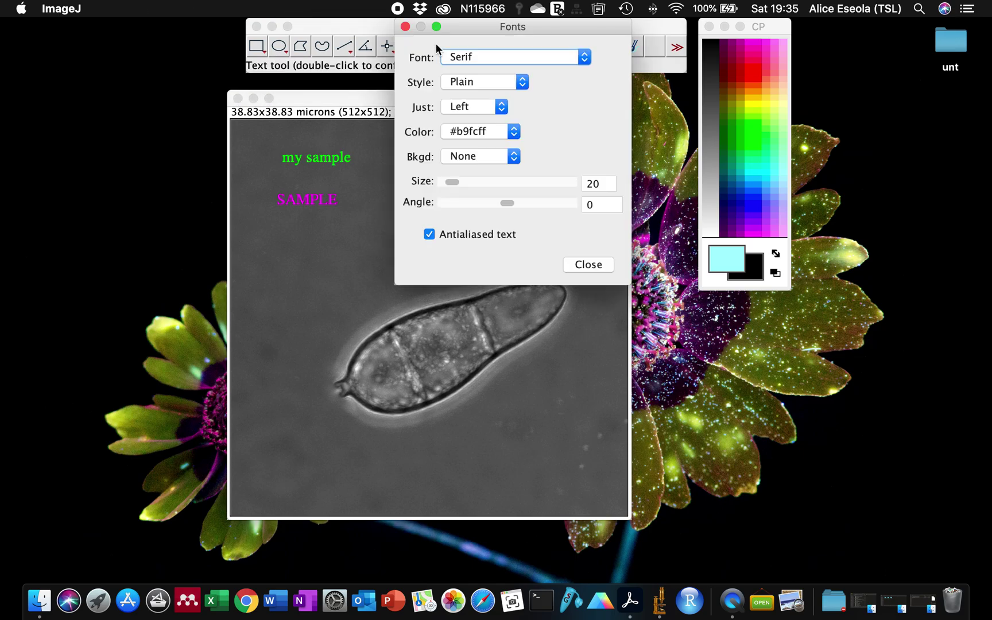
mouse_move(470, 188)
mouse_down()
mouse_move(489, 179)
mouse_move(470, 184)
mouse_up()
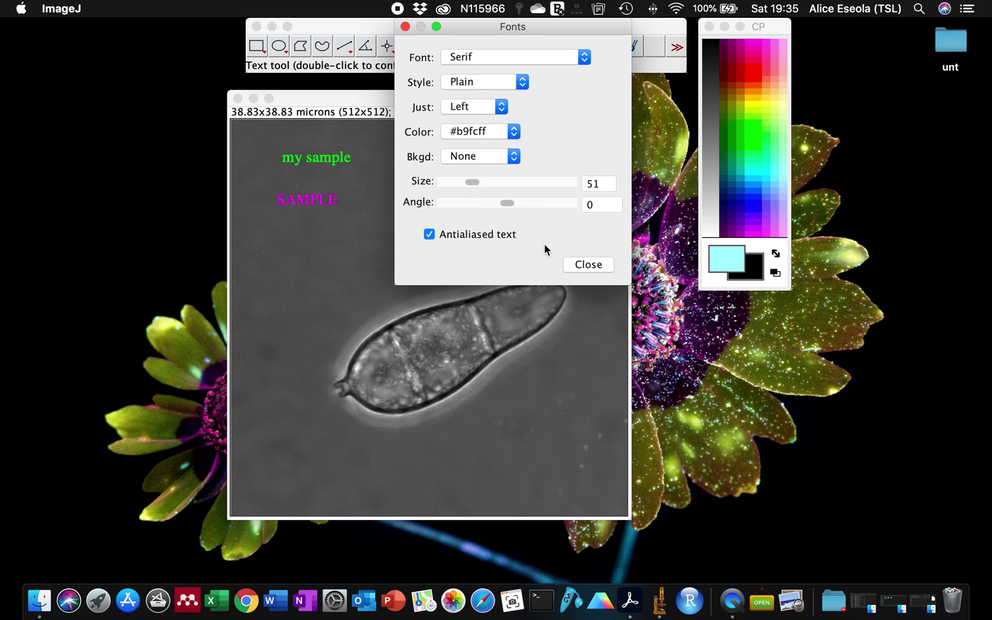
click(581, 265)
Type a large cyan 'my sample', shift it left toward the centre, and burn it in with Edit > Draw.
click(505, 210)
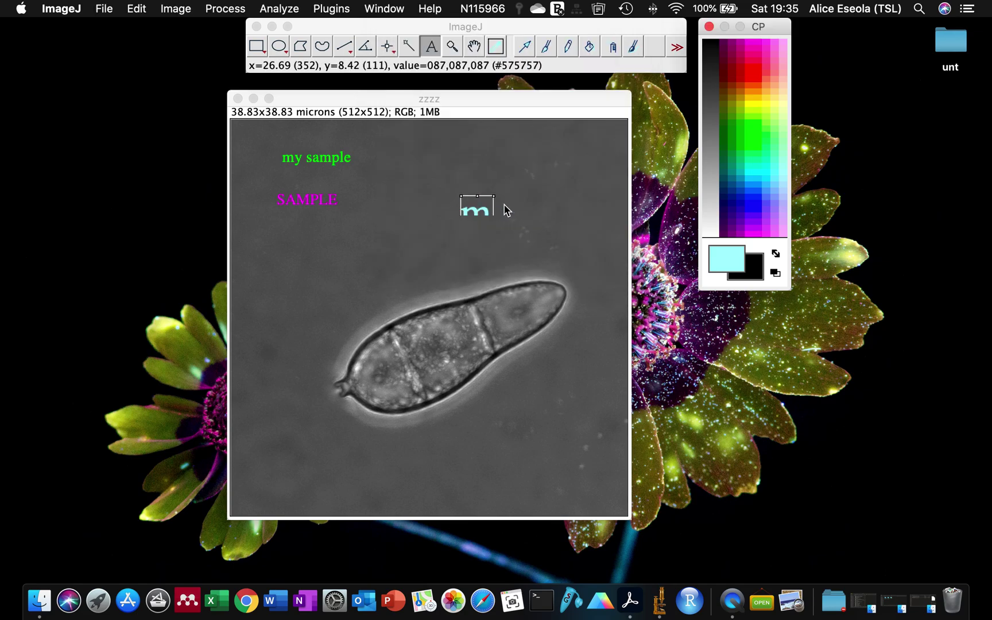
key(BackSpace)
key(BackSpace)
key(BackSpace)
text(mUY)
key(BackSpace)
key(BackSpace)
text(Y S)
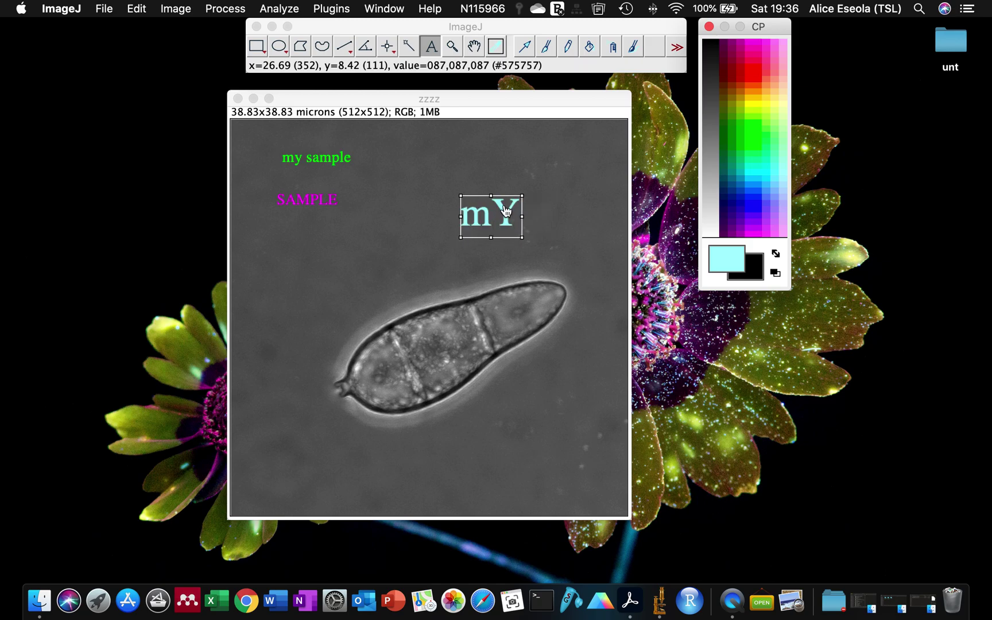
key(BackSpace)
key(BackSpace)
key(BackSpace)
key(BackSpace)
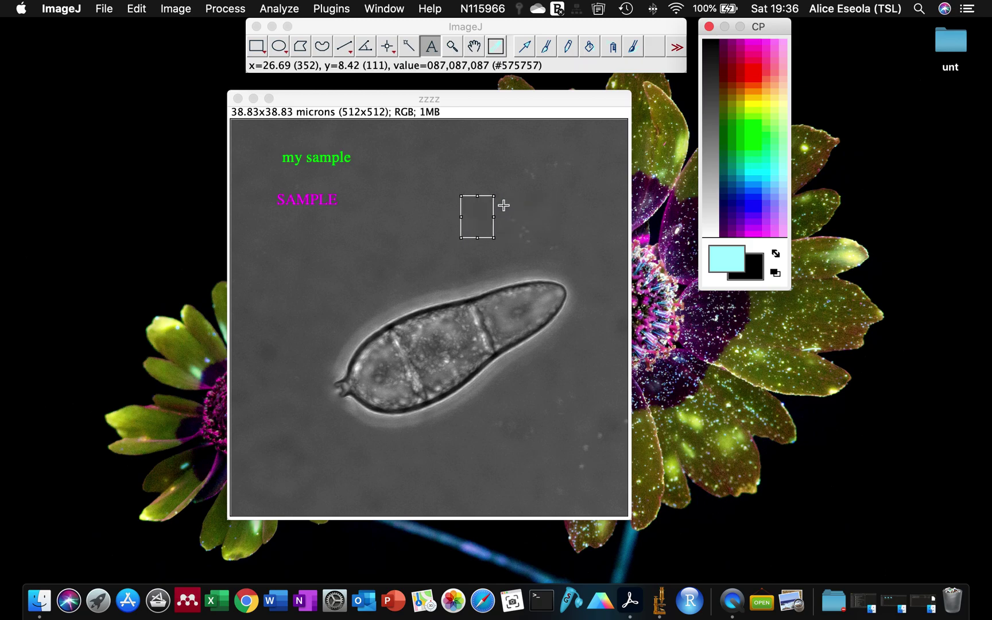
text(my sample)
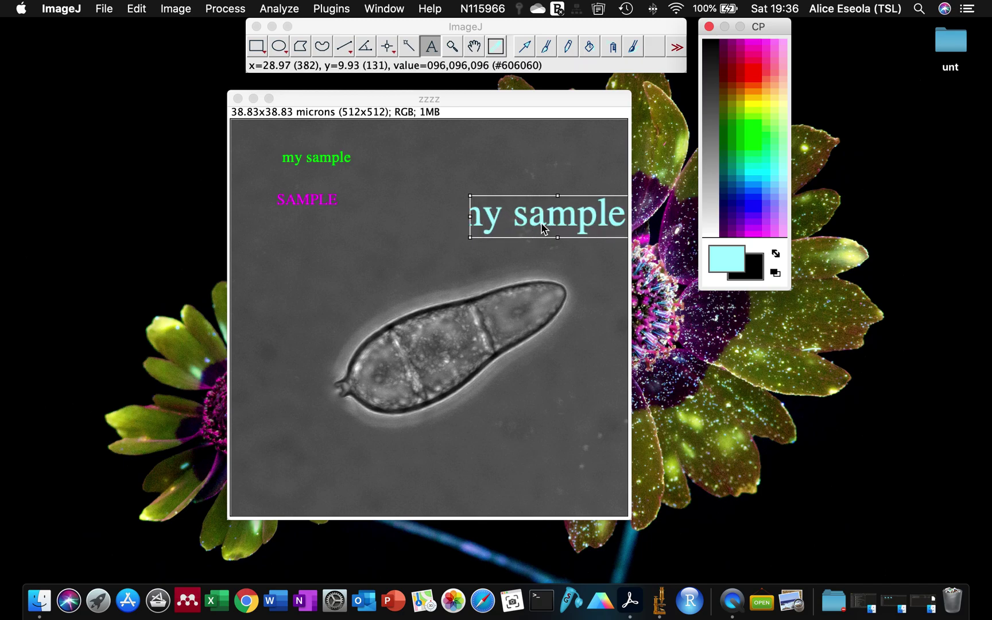
drag(540, 222, 462, 224)
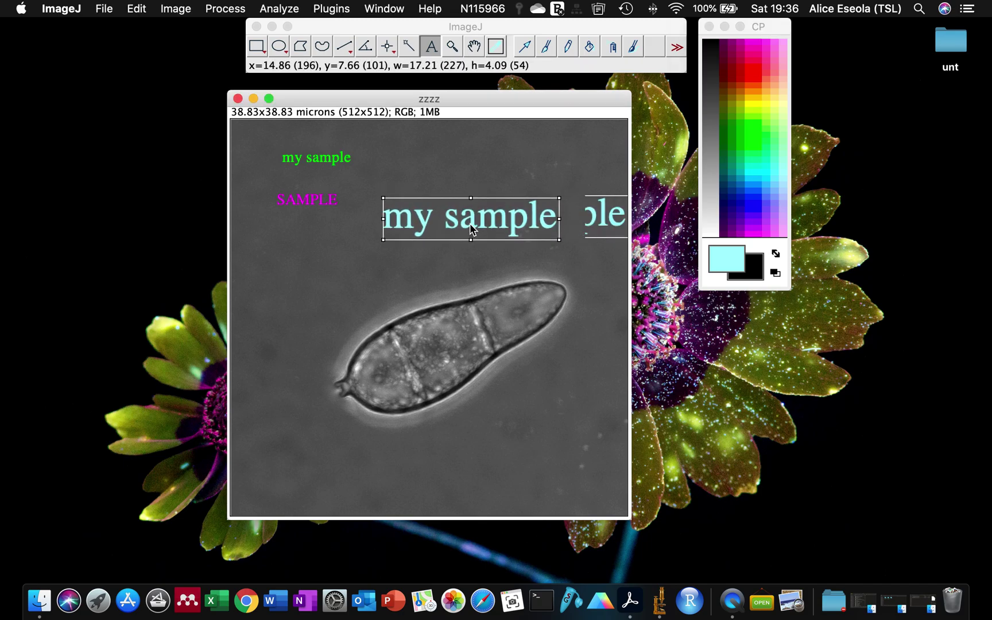
click(136, 8)
click(175, 183)
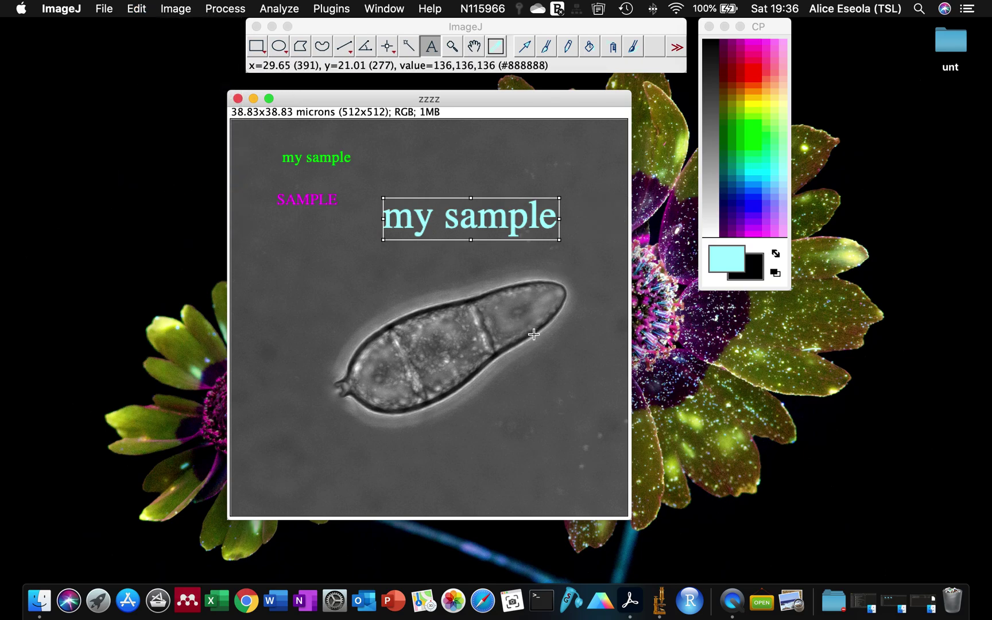
click(495, 294)
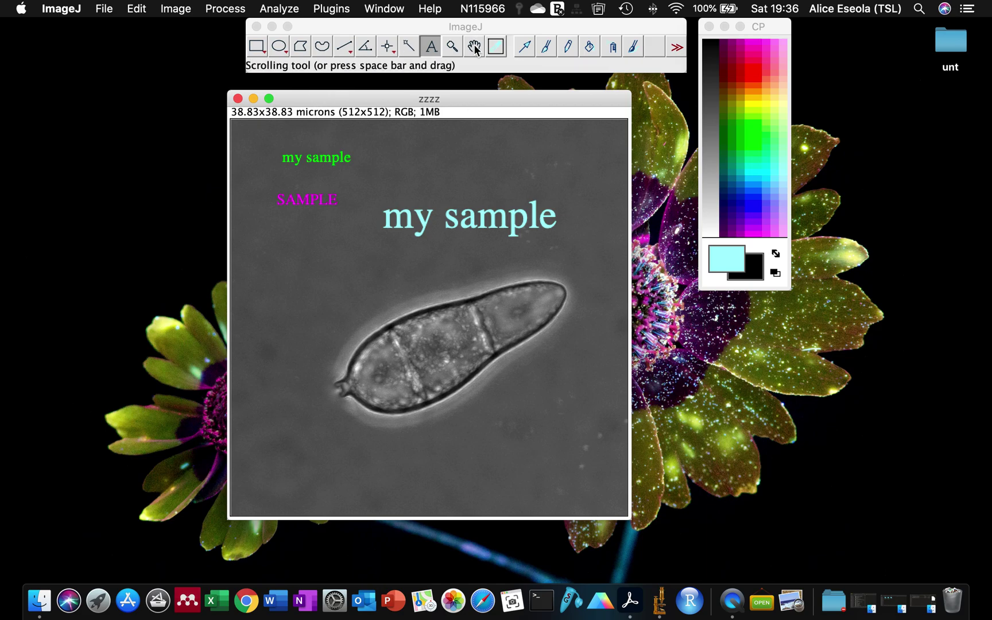
Switch the text style to Italic and the font to SansSerif.
double_click(430, 47)
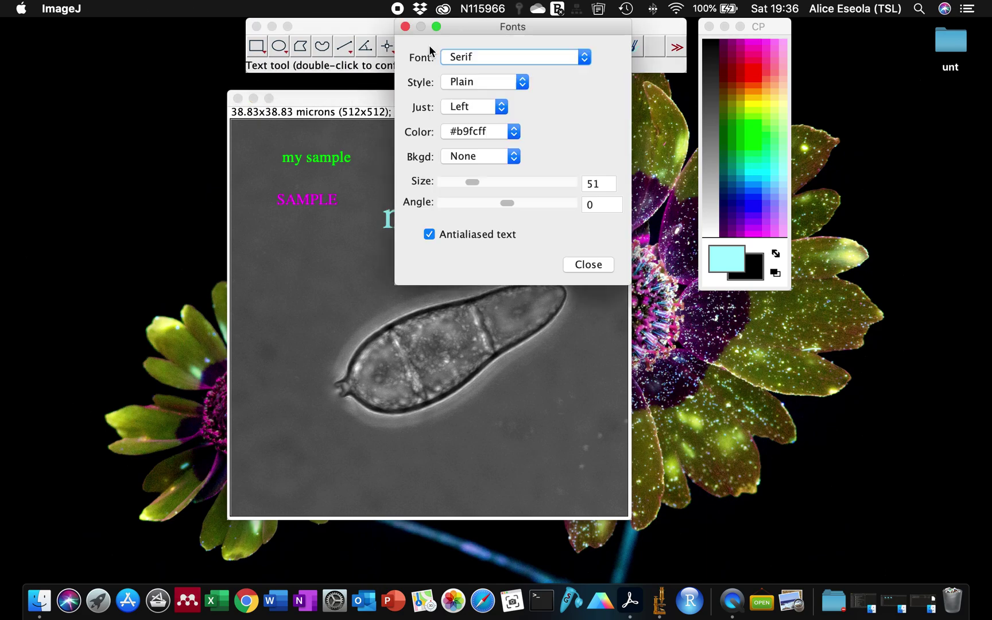
click(471, 82)
click(460, 111)
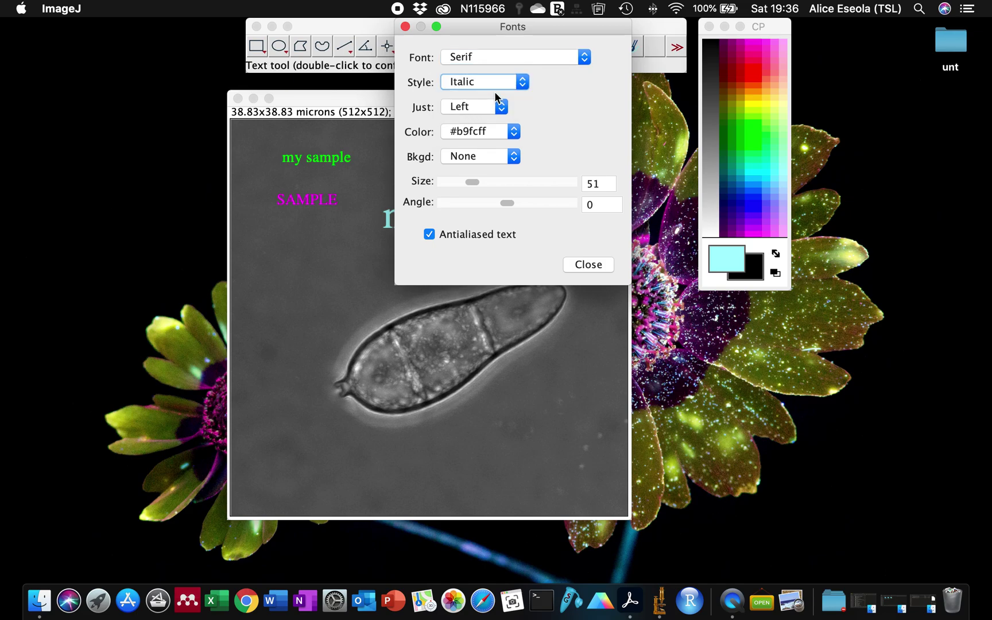
click(473, 57)
scroll(476, 147, down, 10)
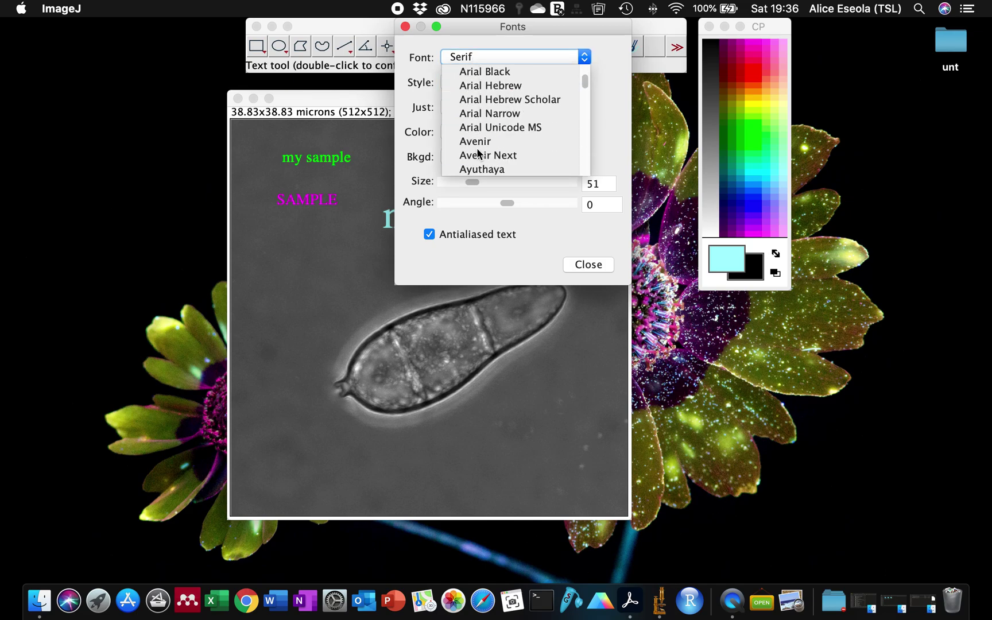
scroll(483, 128, down, 5)
scroll(477, 103, up, 10)
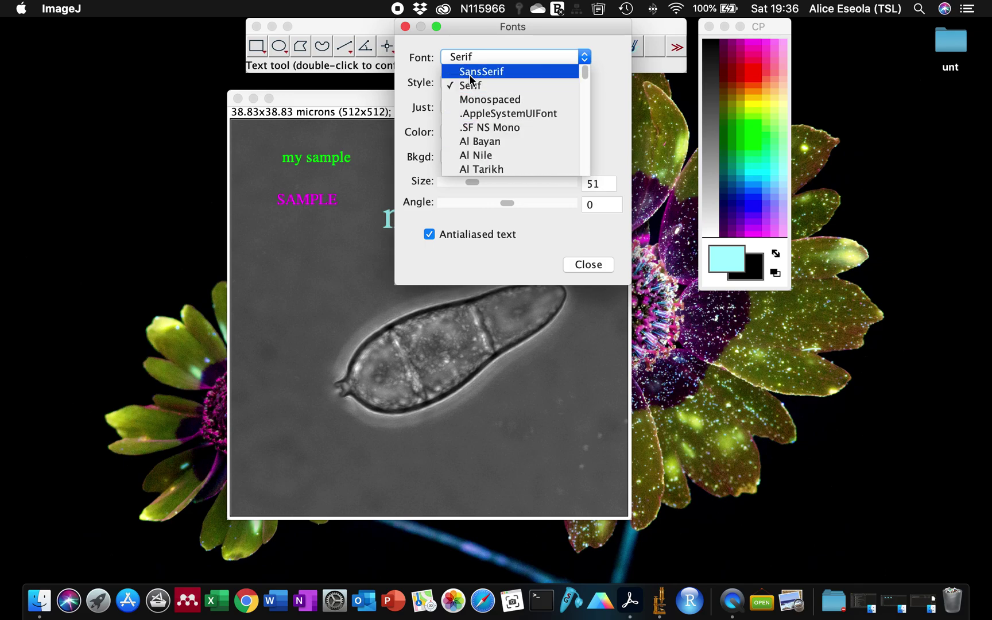
click(475, 71)
click(587, 265)
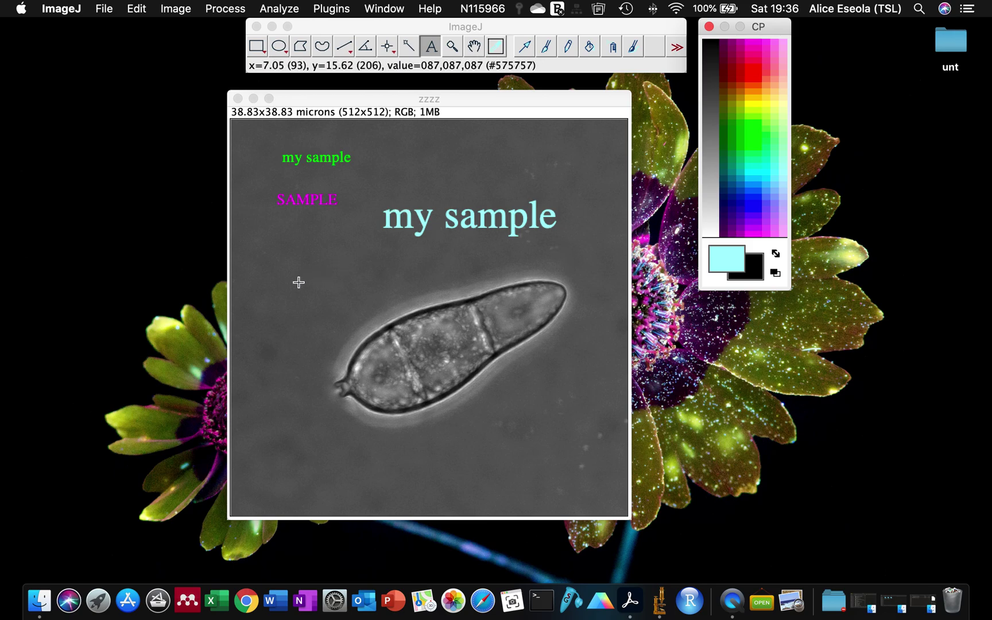
Type the label 'Here is my sample' near the bottom of the micrograph.
click(281, 459)
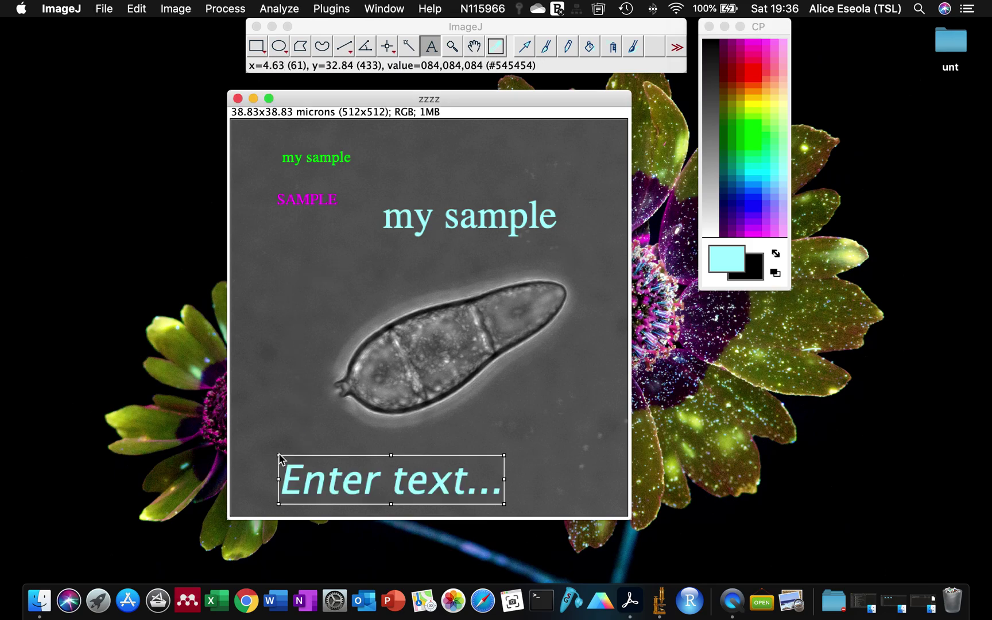
text(Herw s)
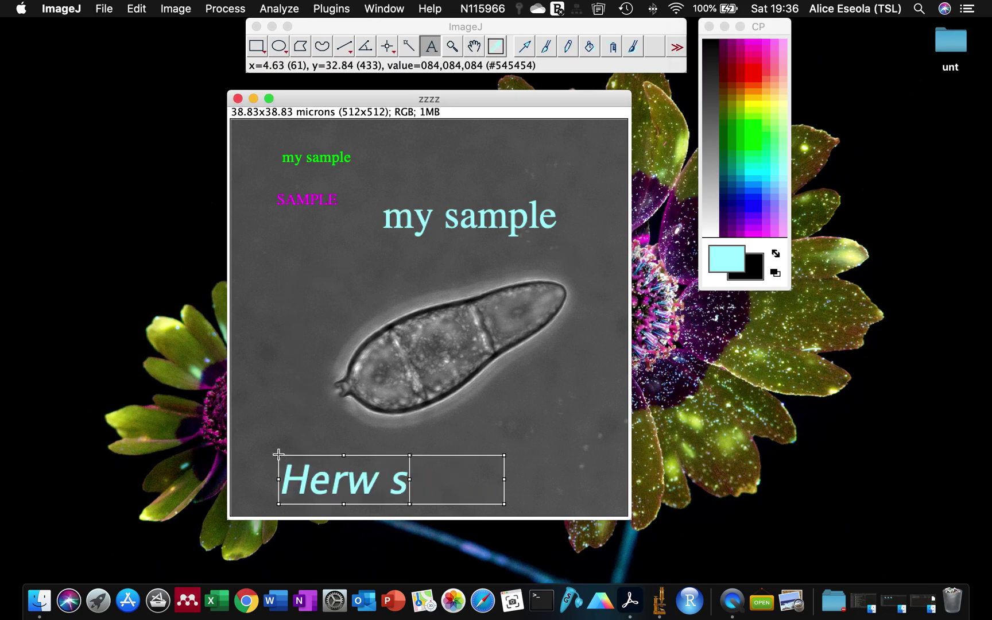
key(BackSpace)
key(BackSpace)
key(BackSpace)
text(e)
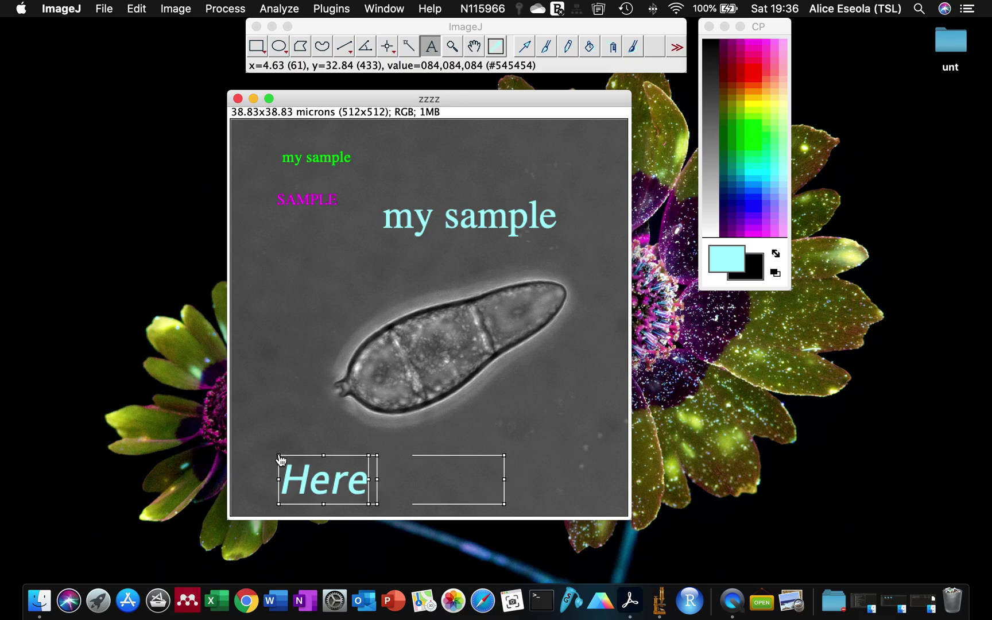
text( is my sm)
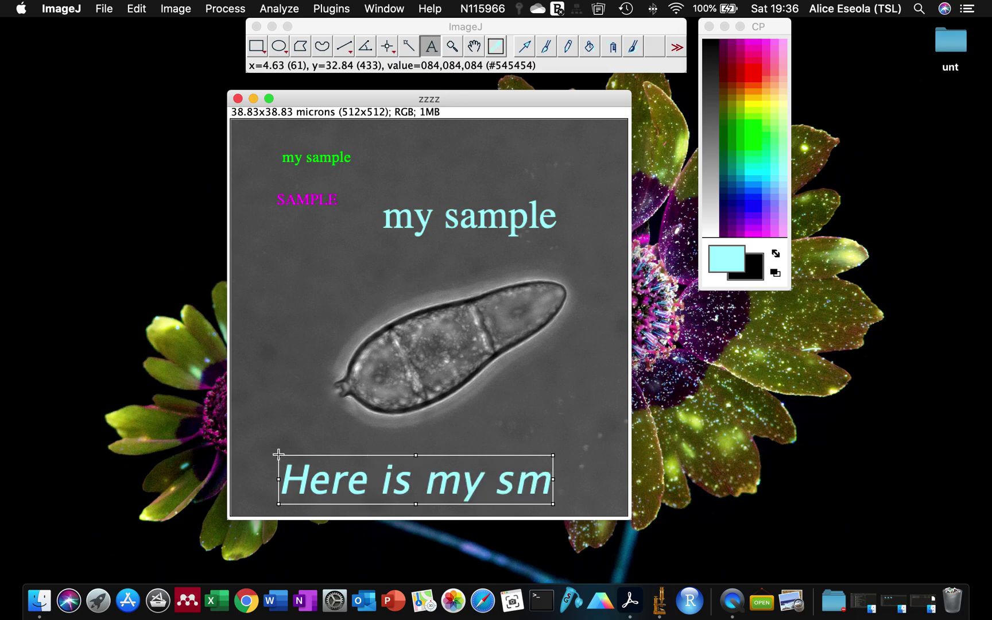
key(BackSpace)
text(ampe)
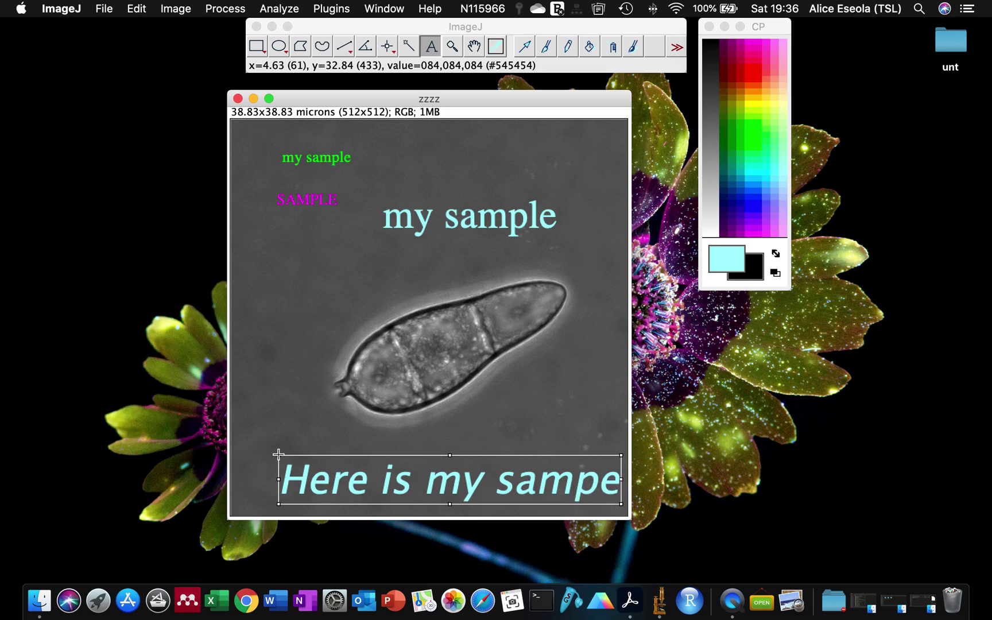
key(BackSpace)
text(le)
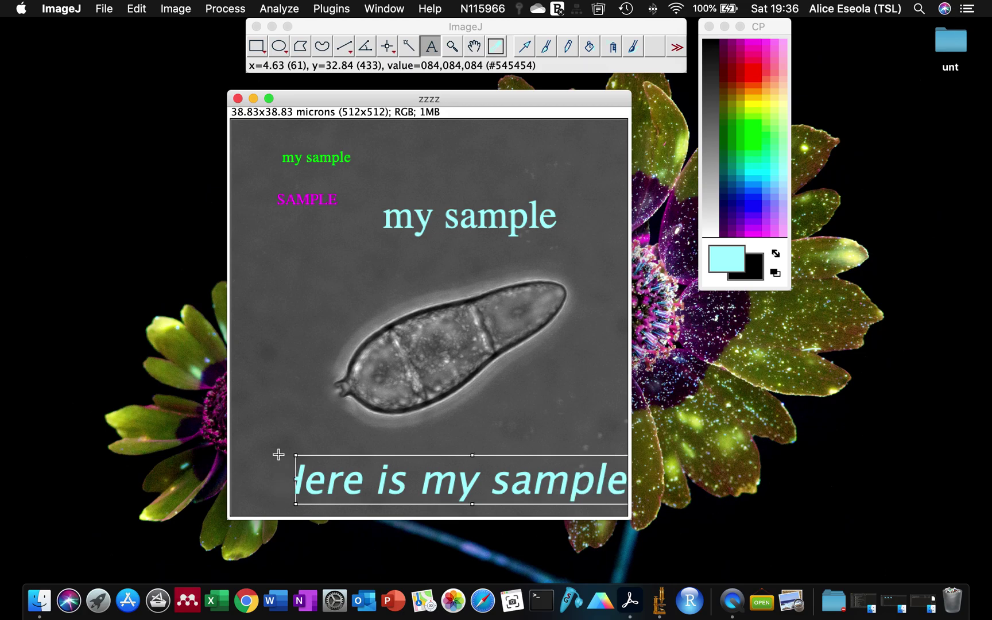
Shift the label left and up, then draw it permanently with Edit > Draw.
drag(343, 469, 302, 462)
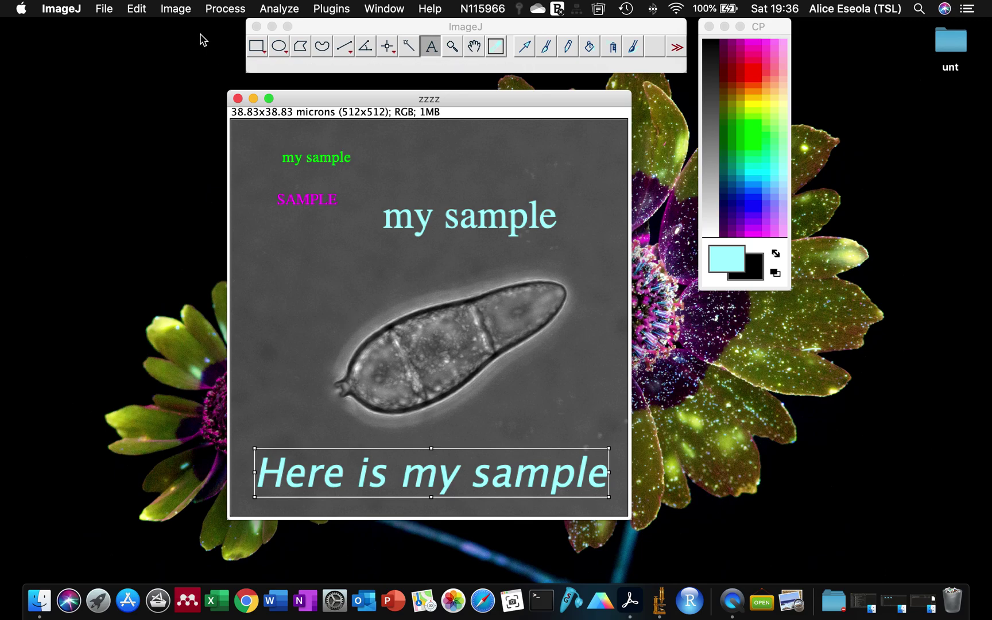
click(136, 9)
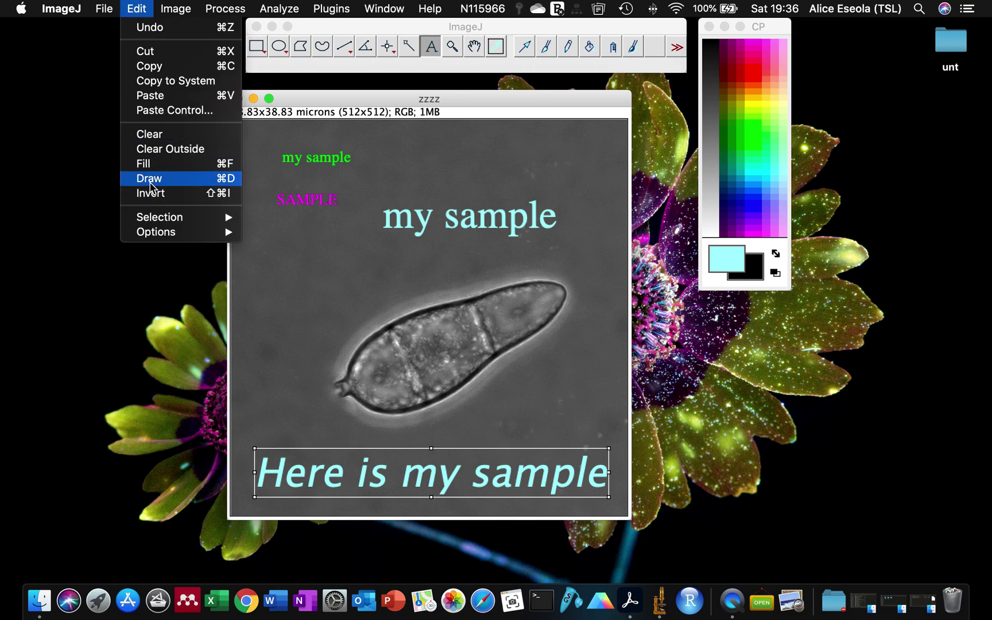
click(150, 179)
click(367, 339)
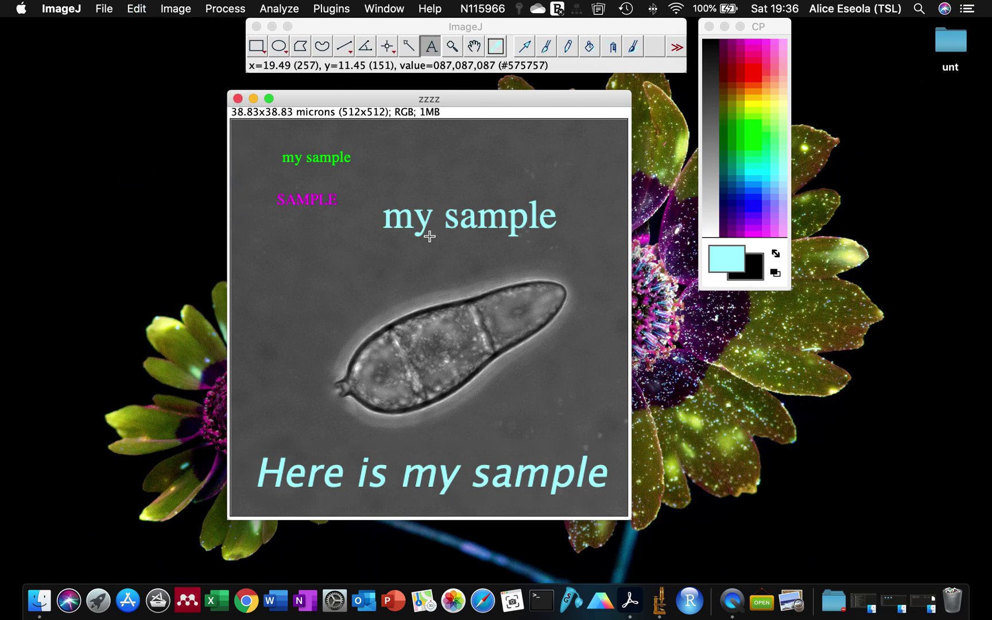
Save the image as JPEG zzzz.jpg on the Desktop, then close ImageJ.
click(118, 10)
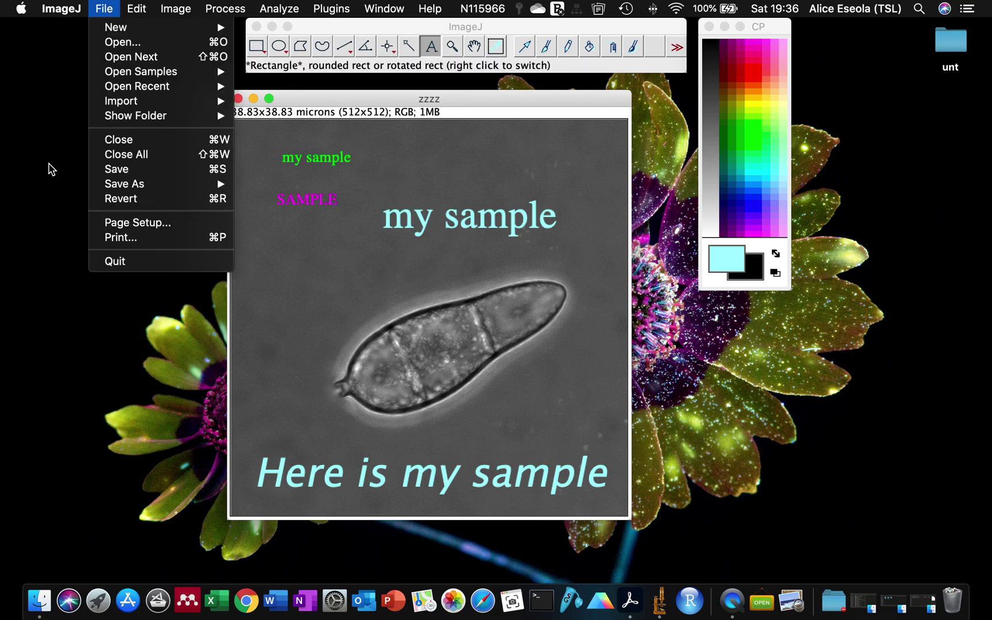
click(115, 186)
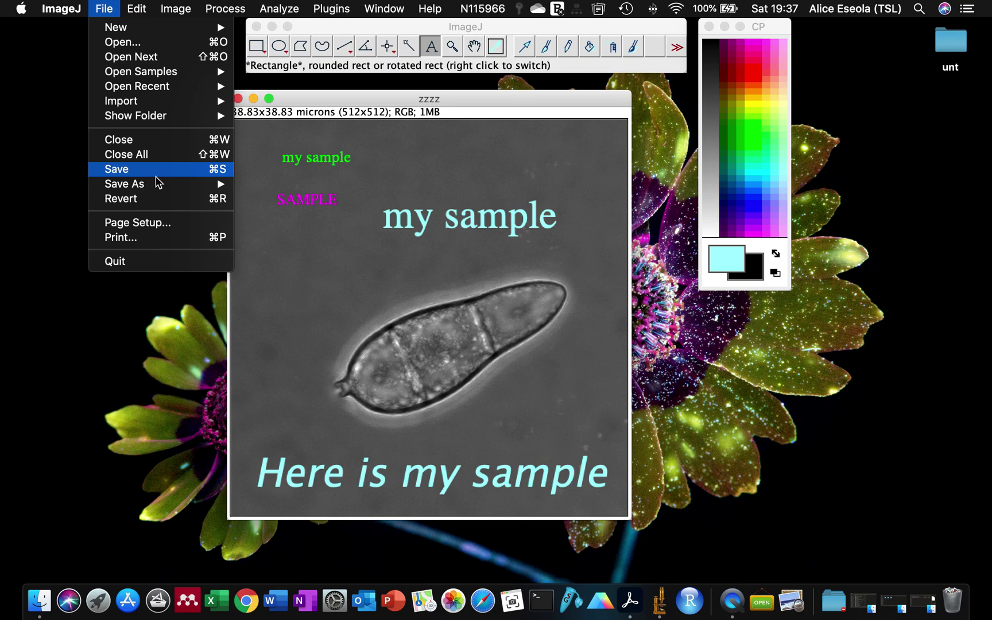
mouse_move(158, 184)
click(315, 214)
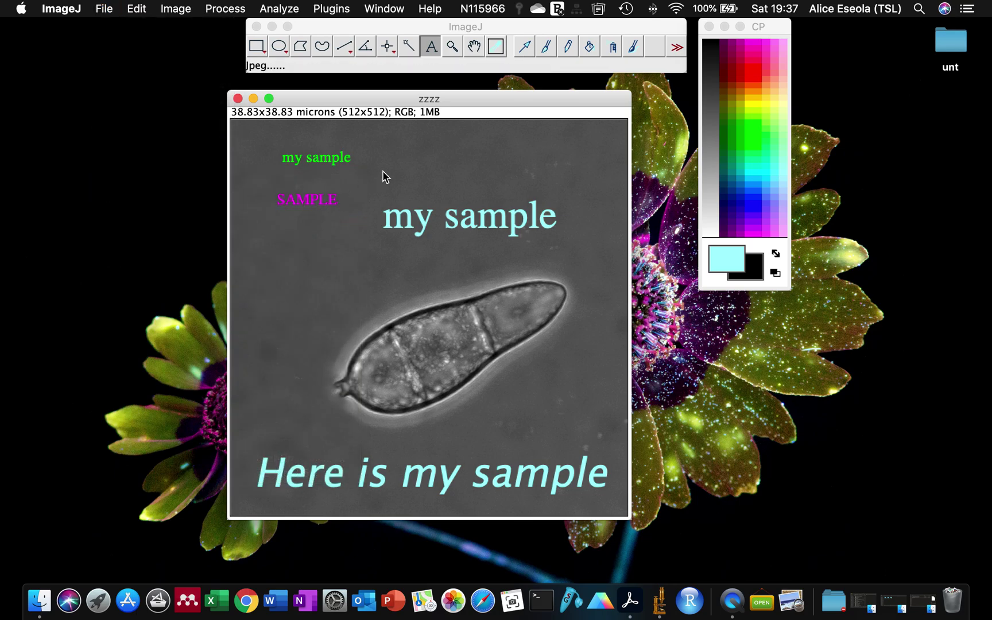
click(778, 448)
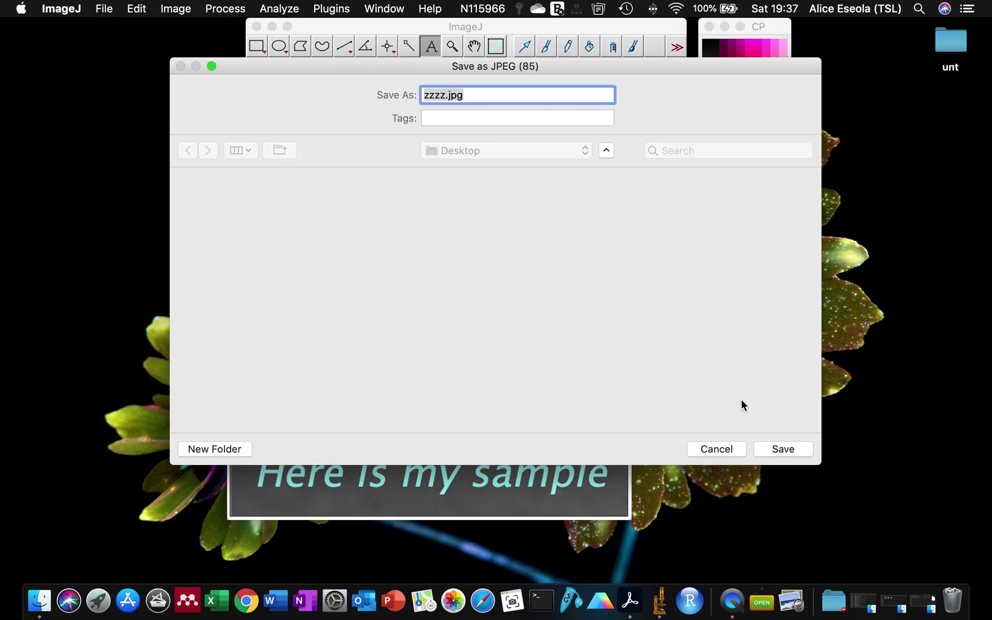
click(257, 27)
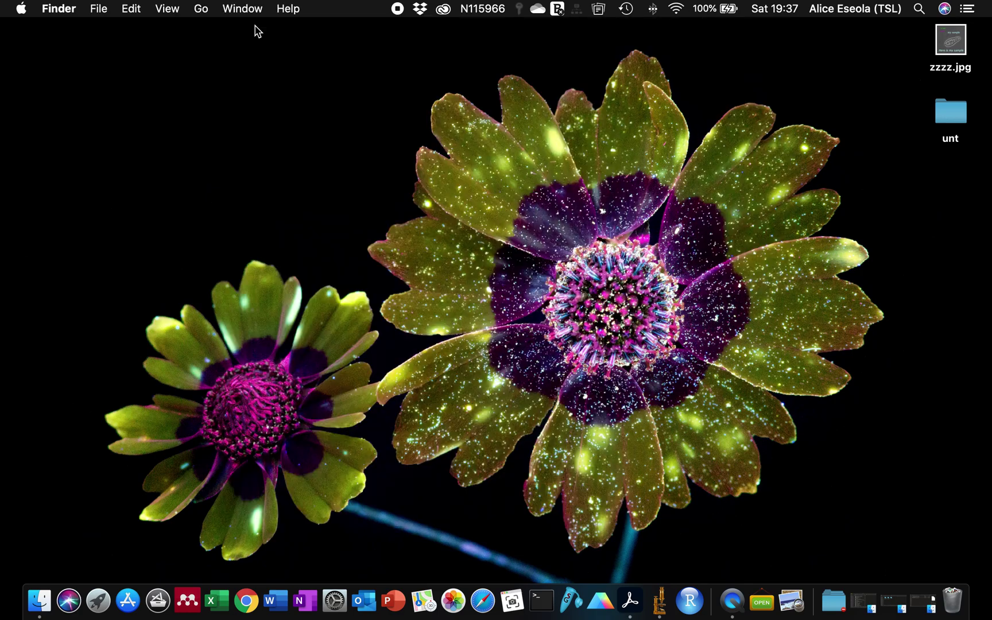
Open zzzz.jpg from the Desktop in Preview and shift its window right.
double_click(963, 46)
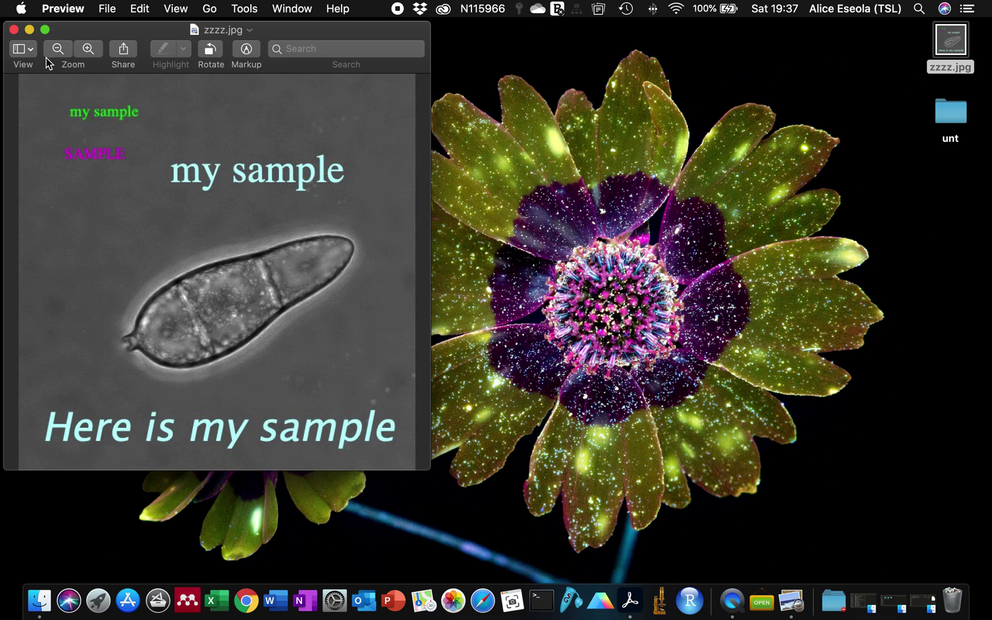
drag(72, 32, 150, 32)
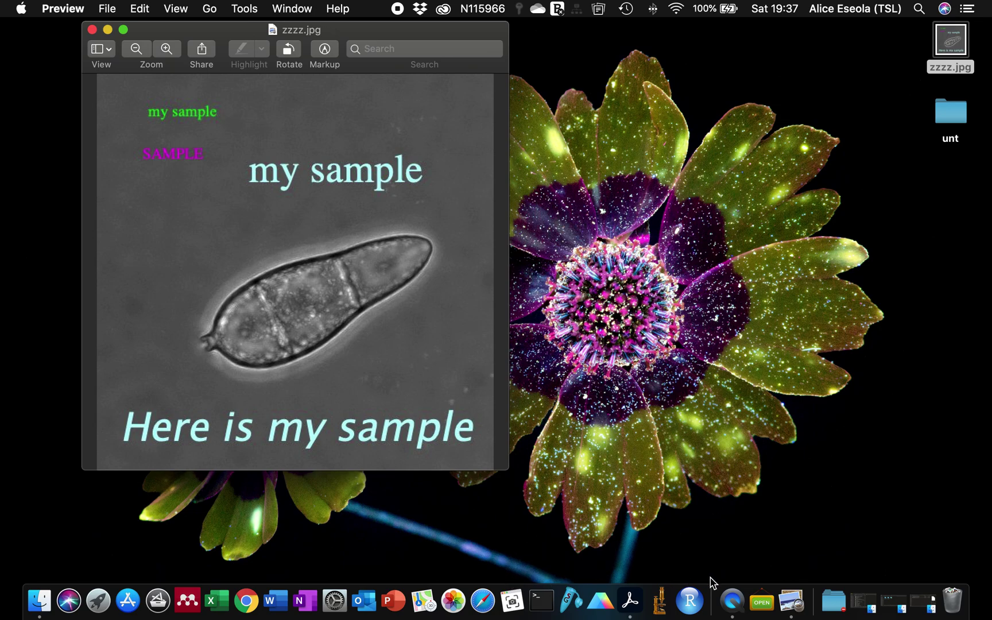